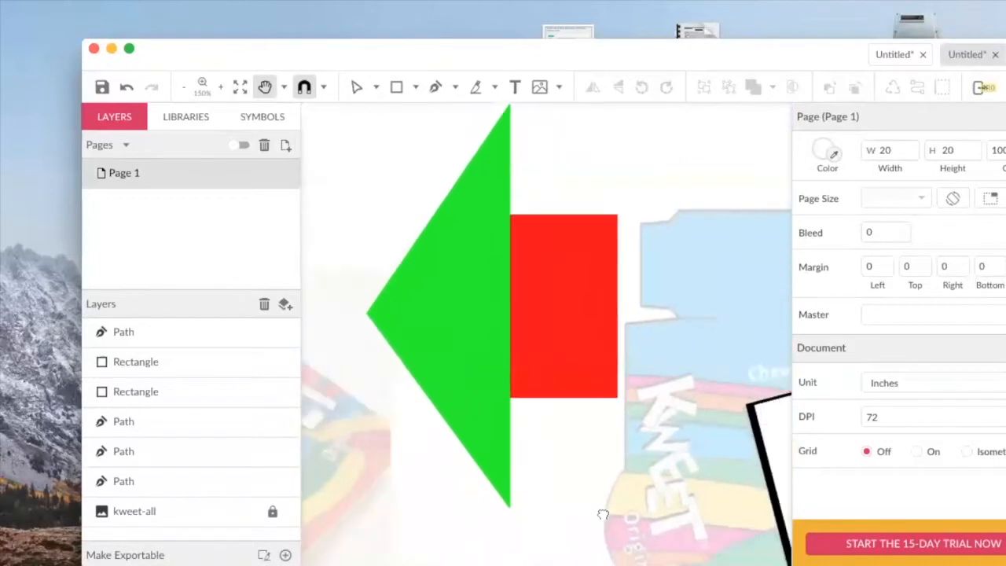
- Inspect the green triangle's anchor points, switch from Subselect to the Pointer tool, and clear the selection
key(v)
key(space)
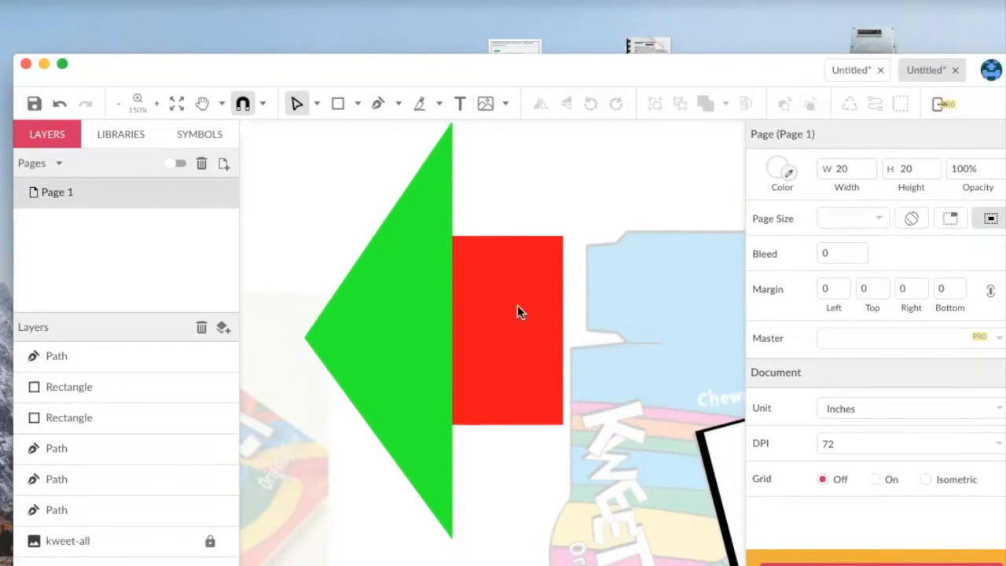
click(420, 306)
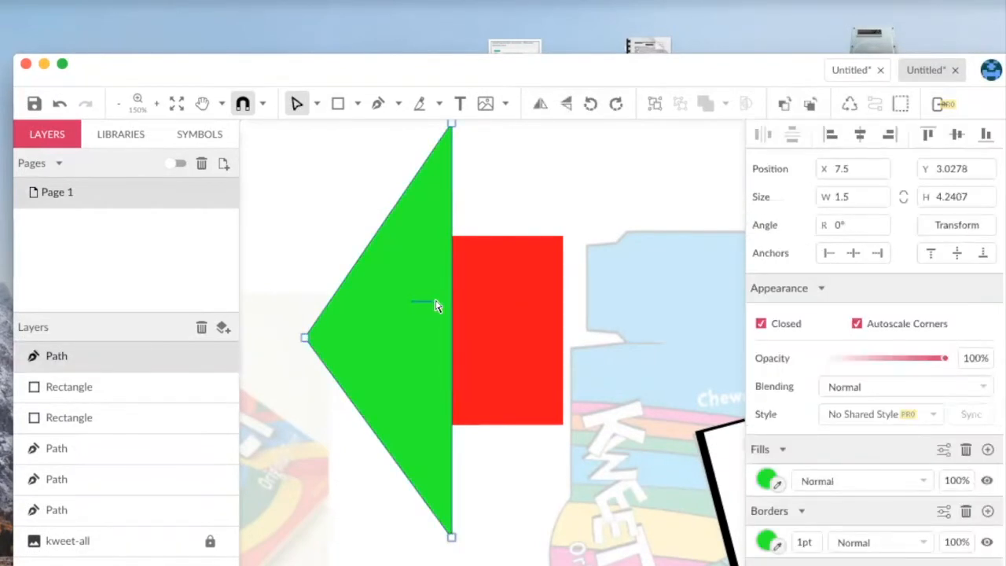
click(317, 105)
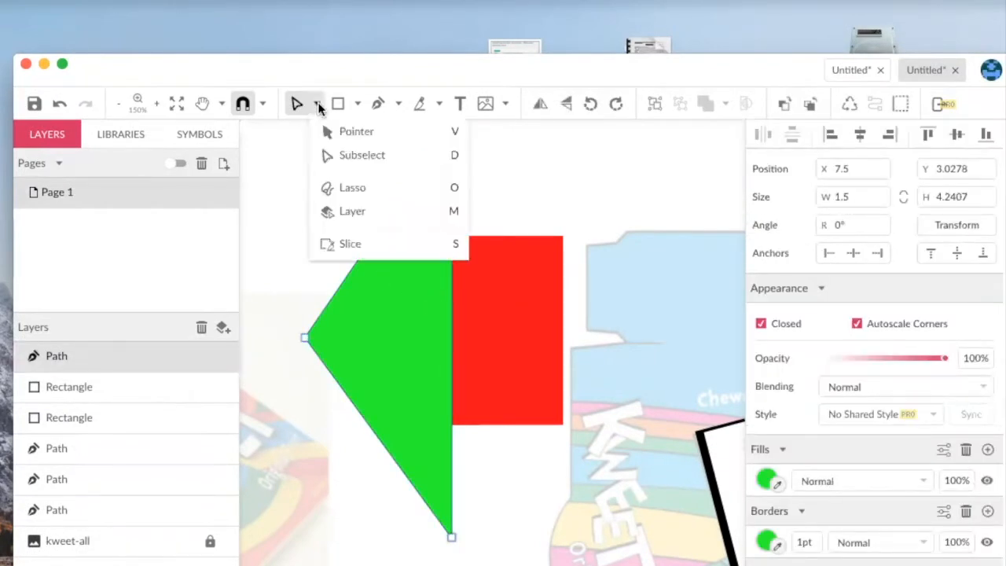
click(330, 132)
click(500, 202)
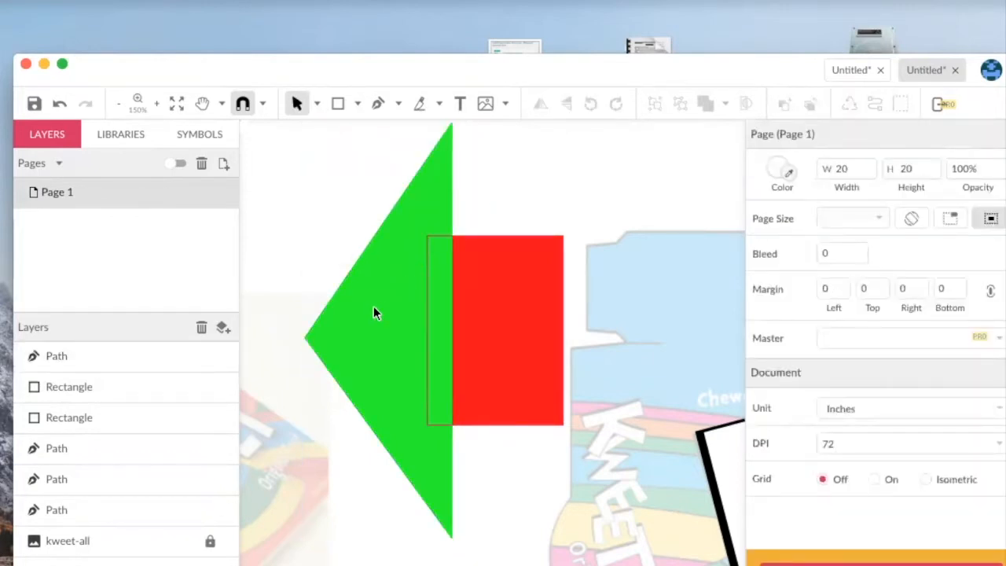
- Nudge the red rectangle slightly down and to the left behind the green triangle
click(212, 355)
mouse_move(535, 307)
mouse_down()
mouse_move(574, 310)
mouse_move(534, 309)
mouse_up()
click(362, 318)
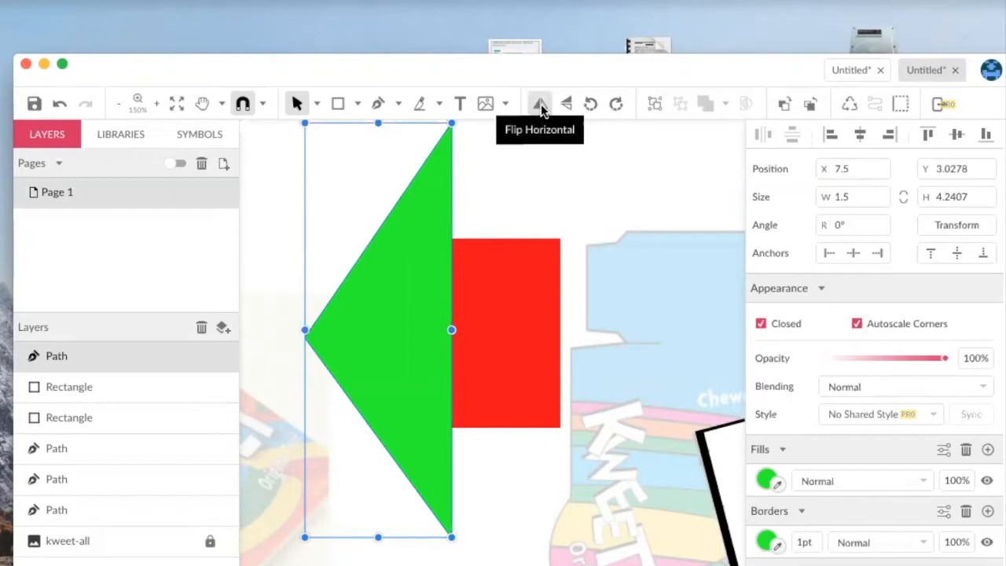
click(540, 158)
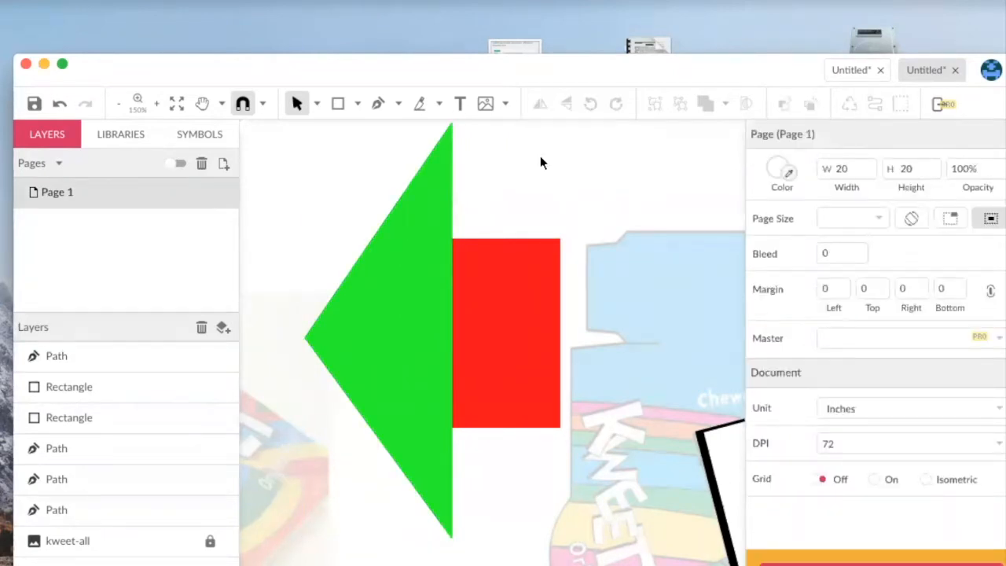
- Place a duplicate of the green triangle about 1.1 inches to the right, level with the original
click(421, 219)
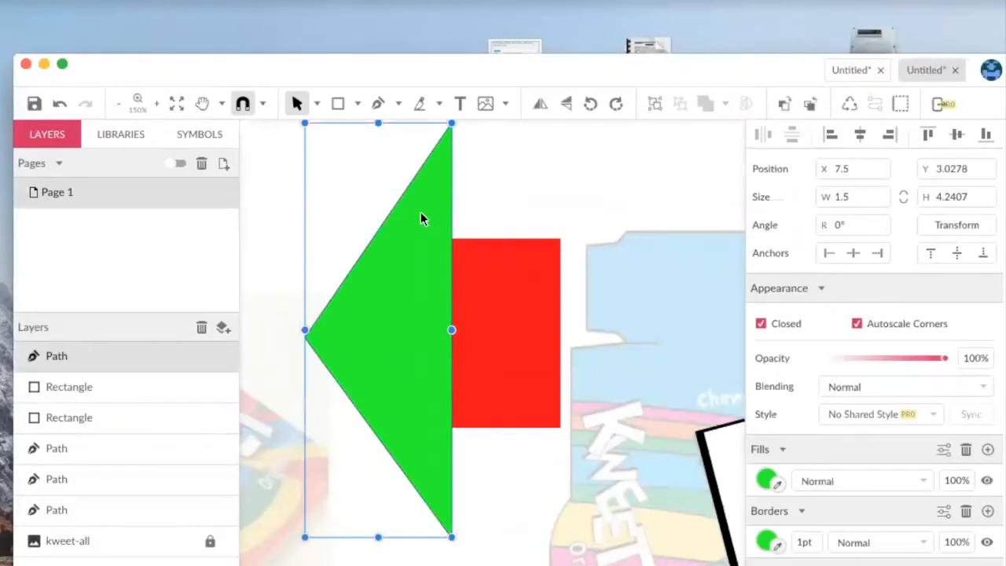
key(alt)
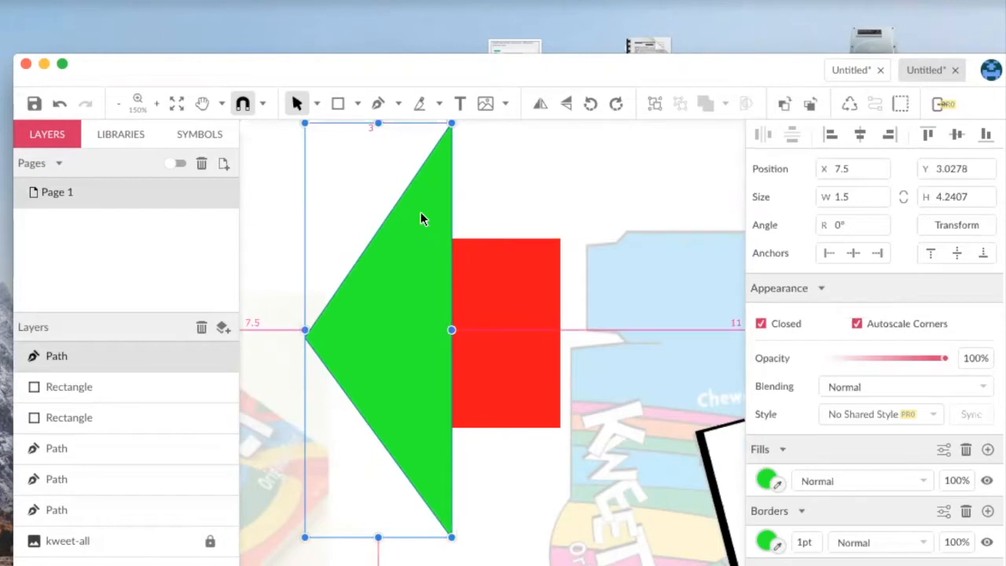
drag(421, 218, 530, 222)
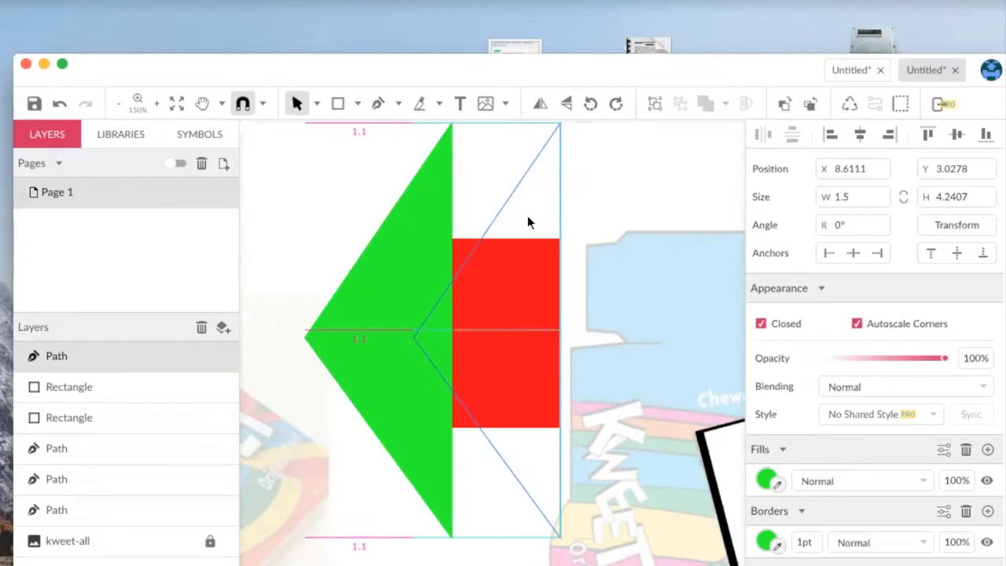
drag(528, 216, 528, 216)
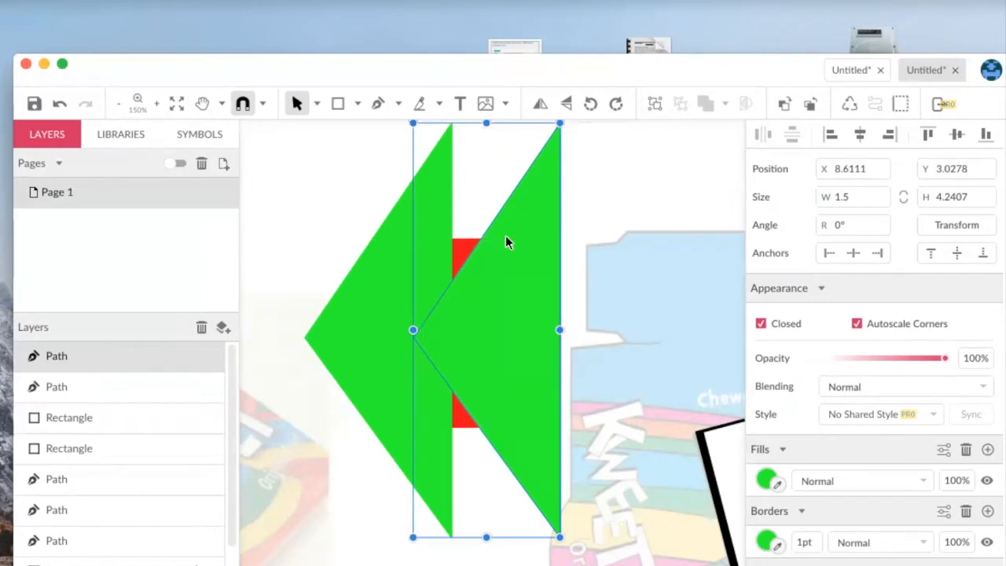
- Flip the duplicated triangle horizontally and place it against the rectangle's right side at X 10.0694, Y 3.0278
click(537, 107)
drag(485, 272, 626, 271)
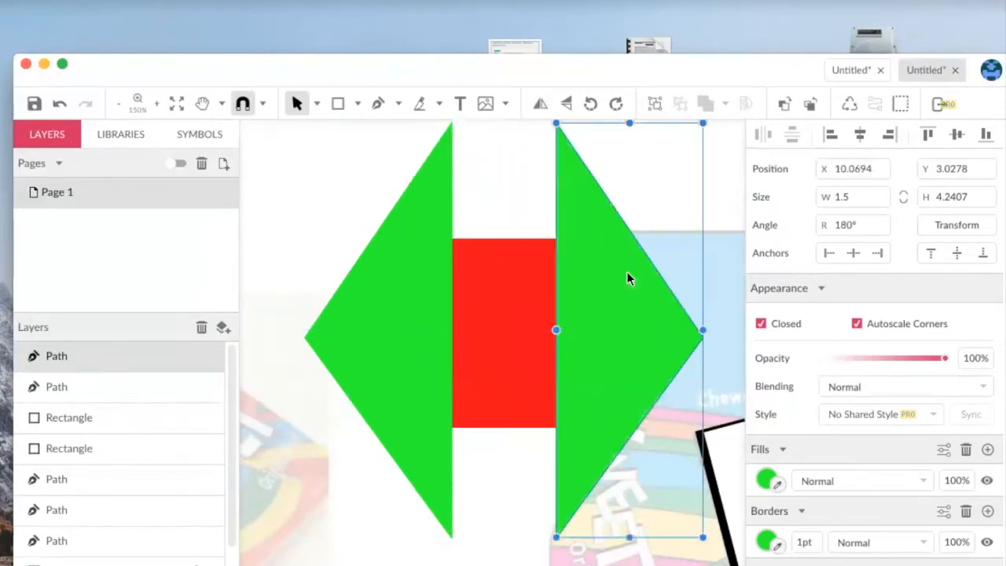
click(513, 209)
- Center the red rectangle between the triangles at X 8.8056, Y 4.2083 and bring it forward in front of both
click(516, 271)
drag(505, 277, 509, 284)
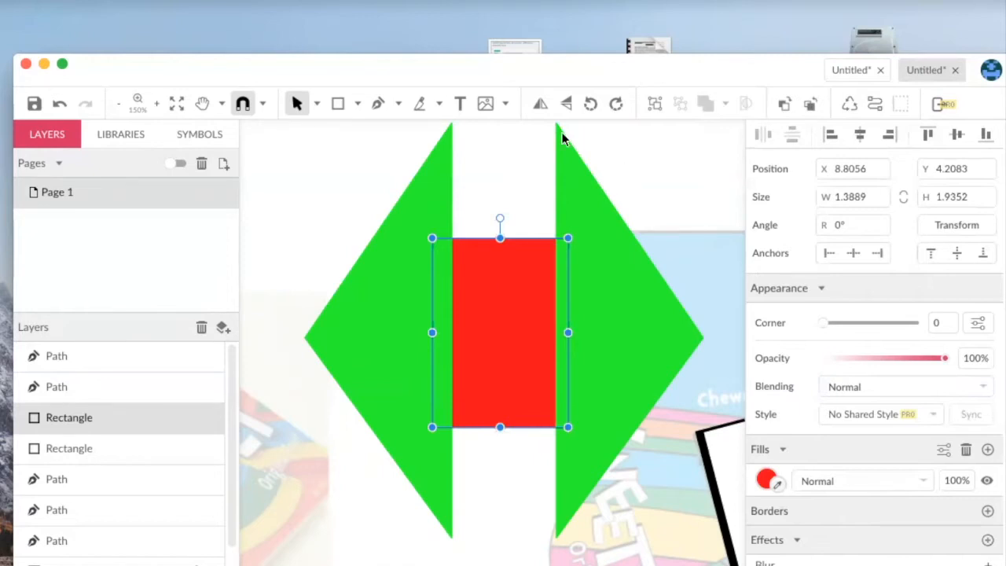
drag(499, 70, 493, 94)
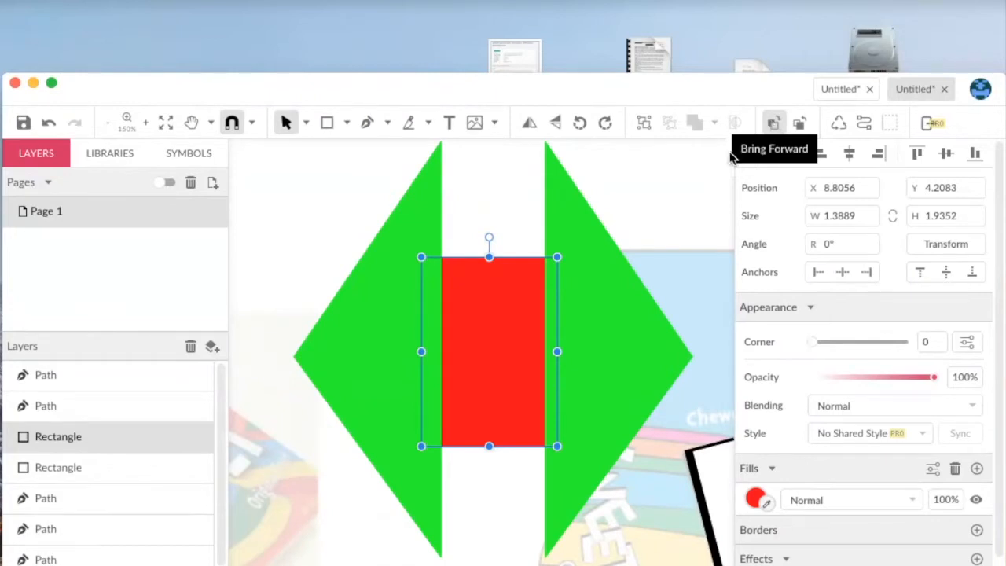
click(774, 125)
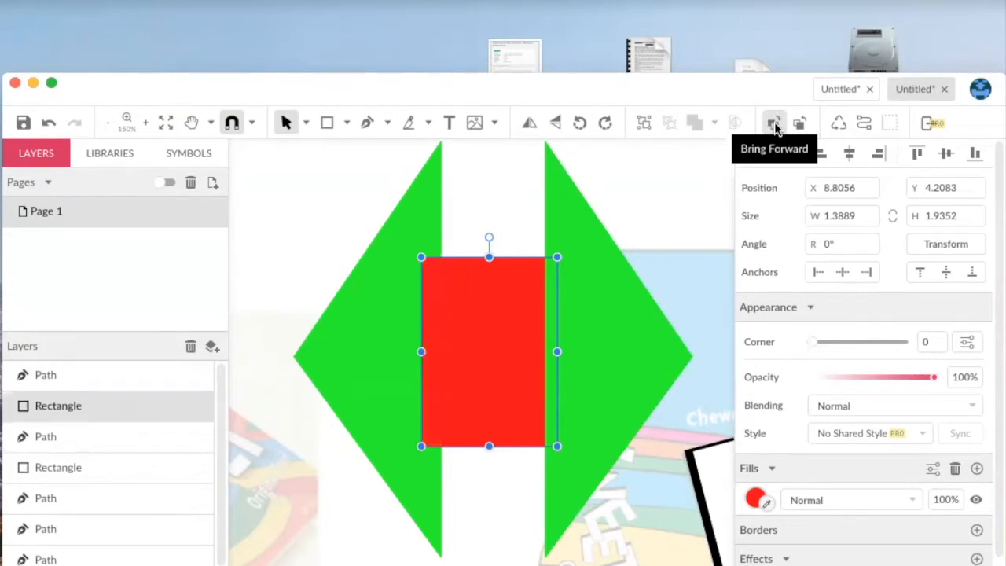
click(774, 124)
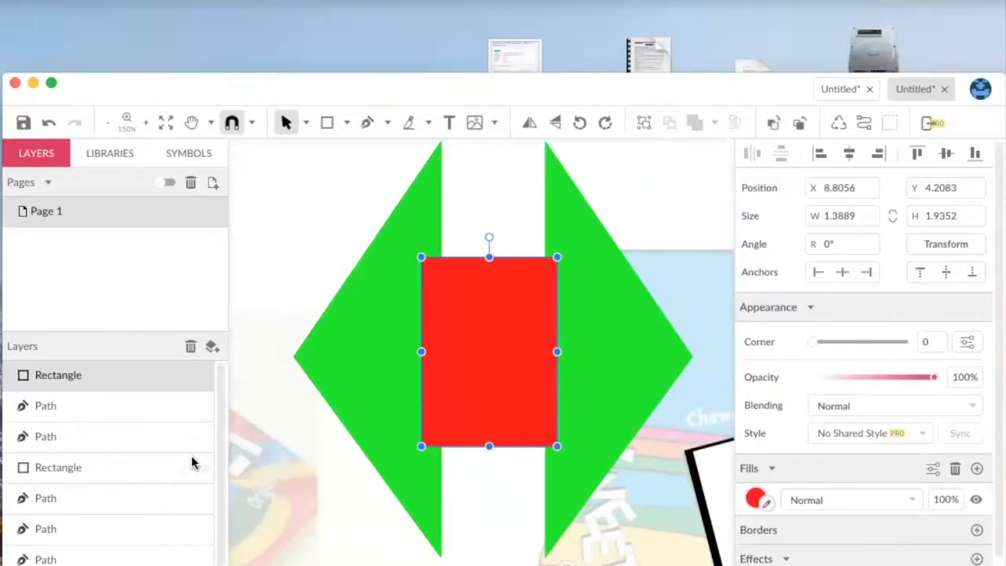
scroll(223, 469, down, 1)
scroll(200, 491, up, 1)
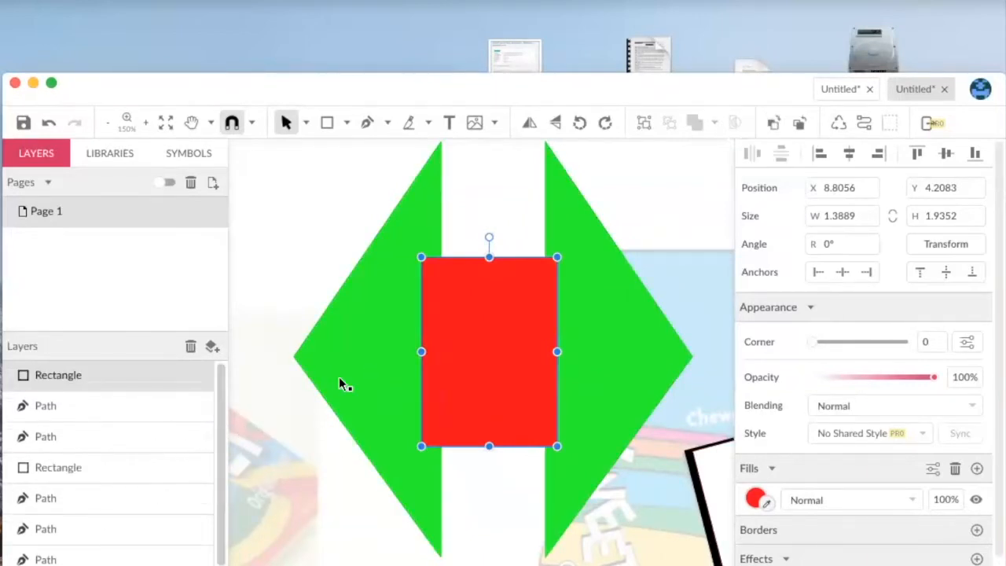
click(321, 231)
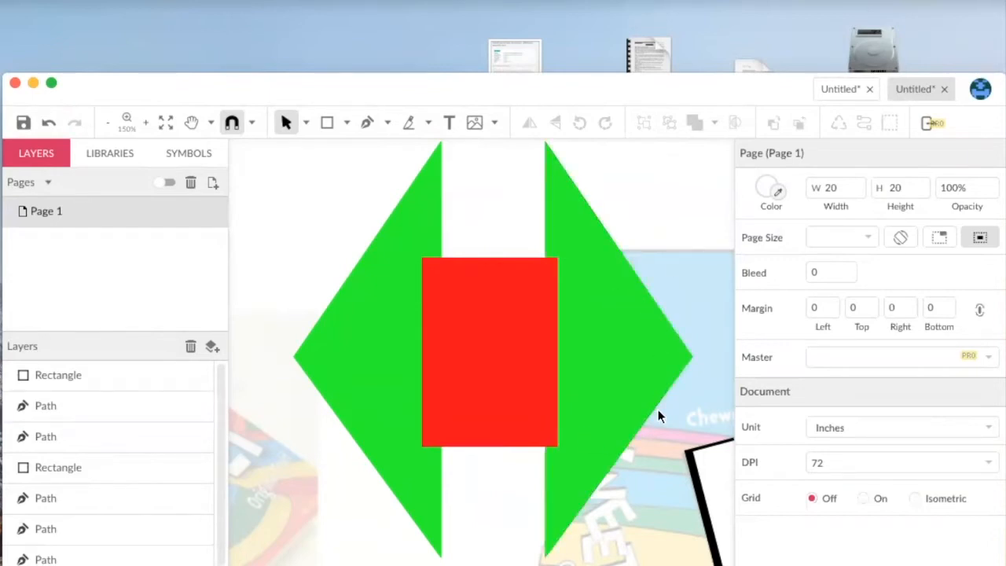
- Compare the traced K and E with the KWEET artwork beneath by repeatedly hiding and showing the kweet-all image
key(h)
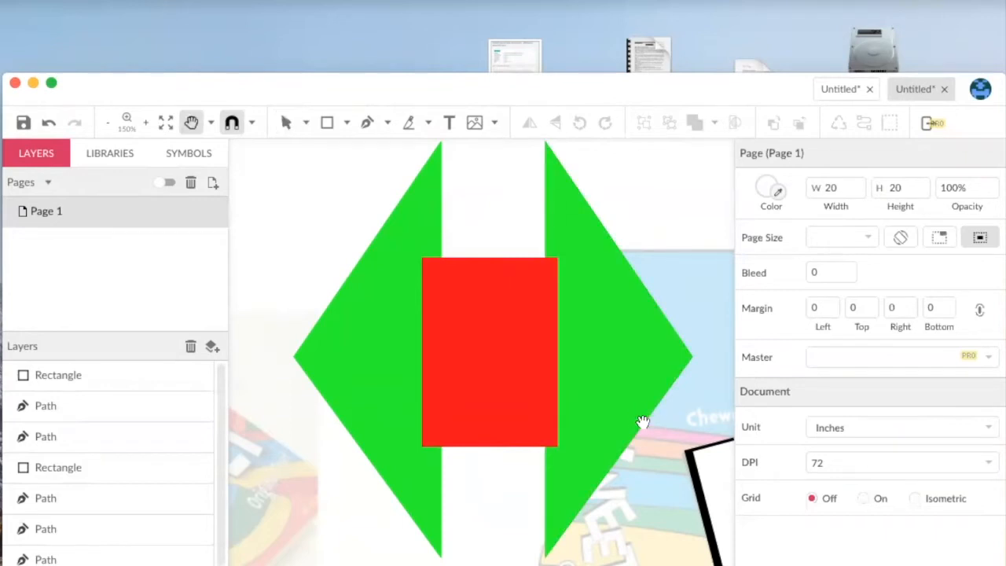
drag(644, 466, 306, 285)
key(v)
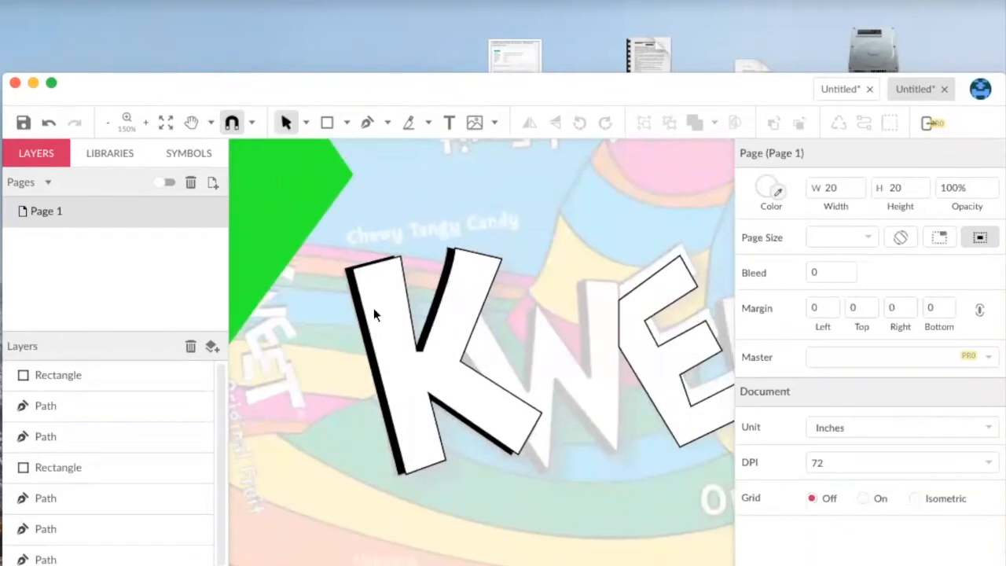
scroll(220, 478, down, 1)
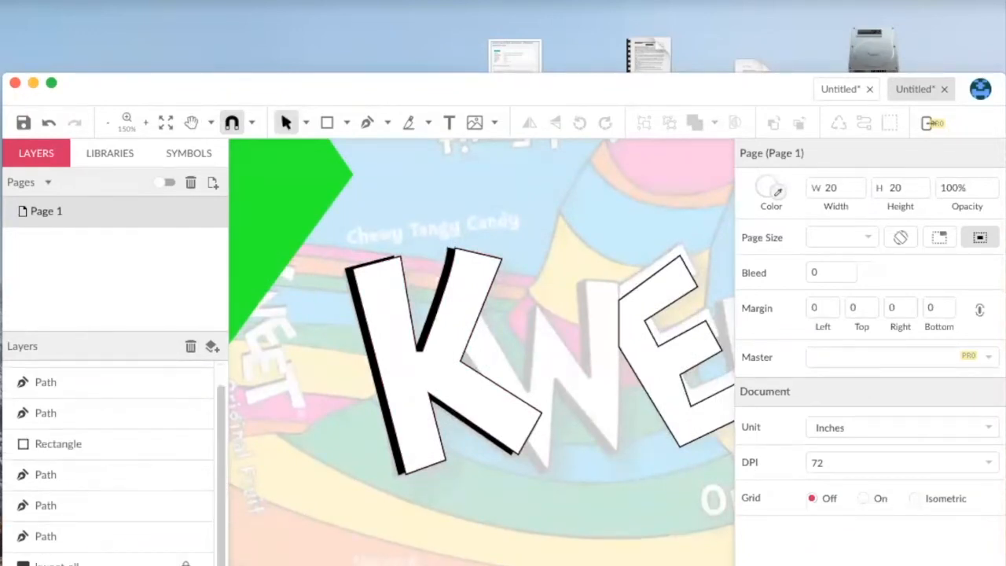
click(204, 564)
click(204, 563)
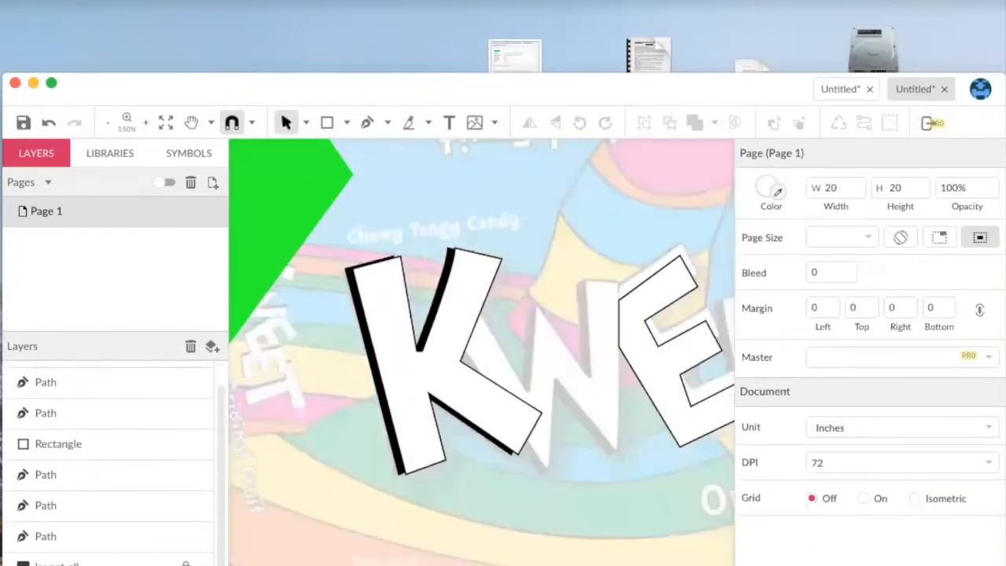
click(205, 563)
click(204, 563)
click(204, 563)
click(204, 564)
key(space)
drag(577, 465, 467, 376)
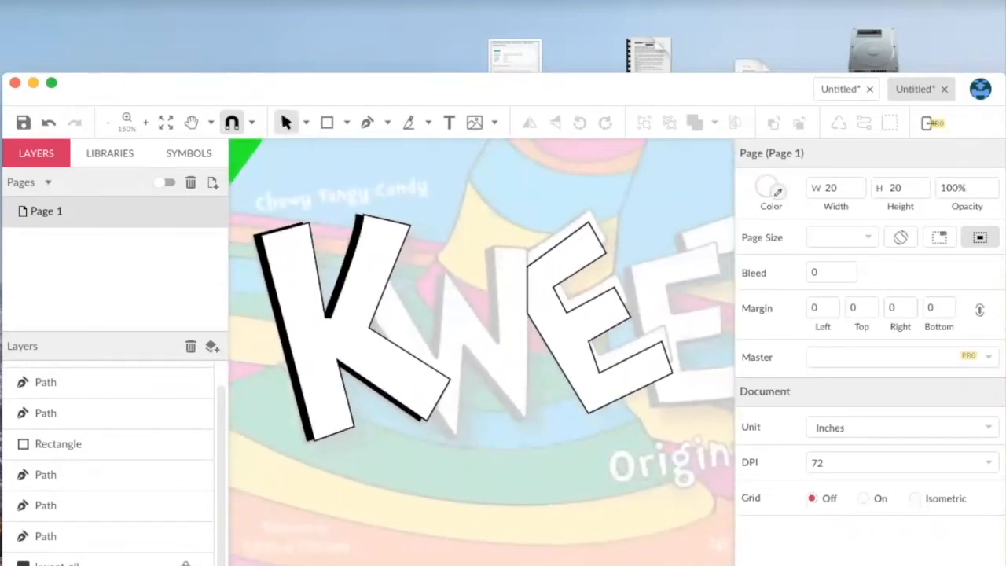
key(space)
drag(480, 507, 460, 490)
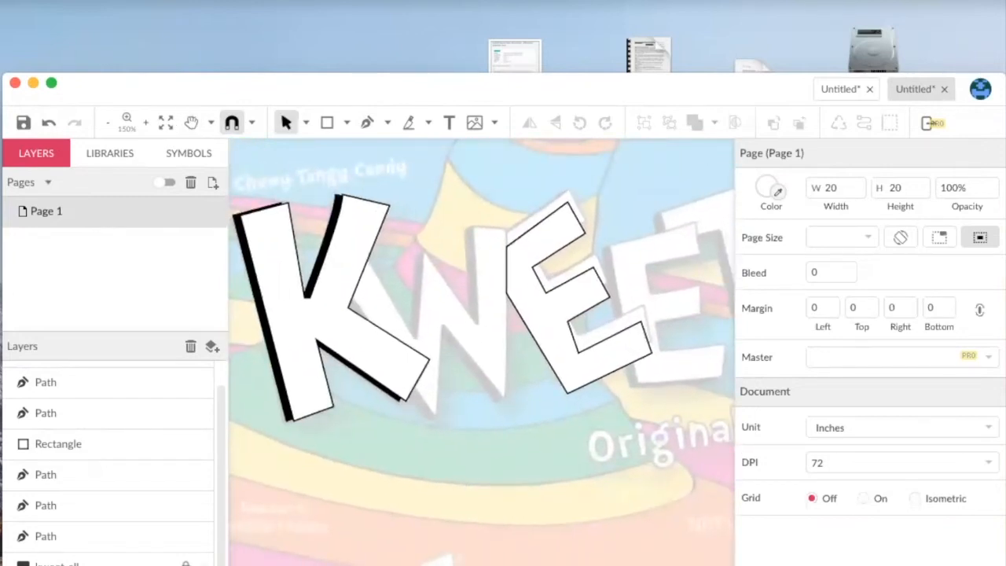
click(204, 564)
click(204, 564)
click(204, 564)
click(205, 564)
click(205, 564)
click(204, 564)
click(204, 564)
click(204, 565)
click(205, 564)
click(205, 564)
click(204, 564)
click(204, 564)
click(204, 564)
click(205, 564)
click(204, 564)
click(204, 564)
click(204, 564)
click(204, 565)
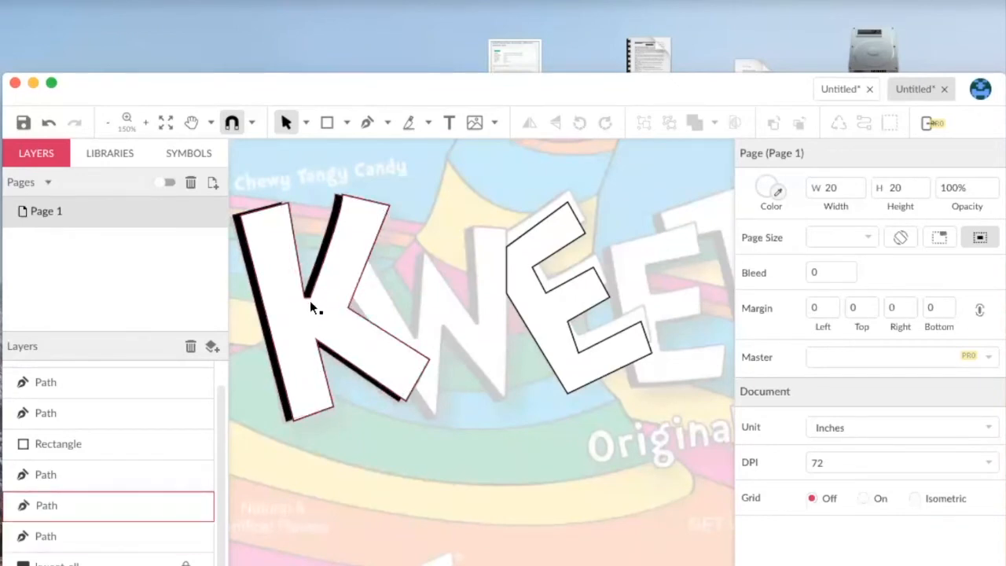
- Move the white E path off the artwork and back over the first printed E, at X 14.2917, Y 5.9005
click(577, 218)
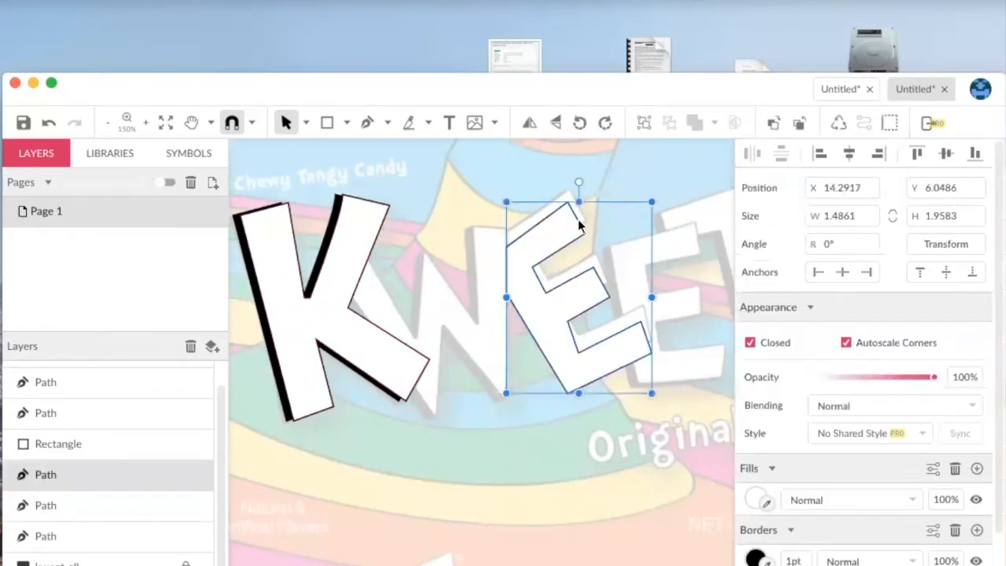
click(676, 268)
click(548, 255)
drag(540, 299, 500, 464)
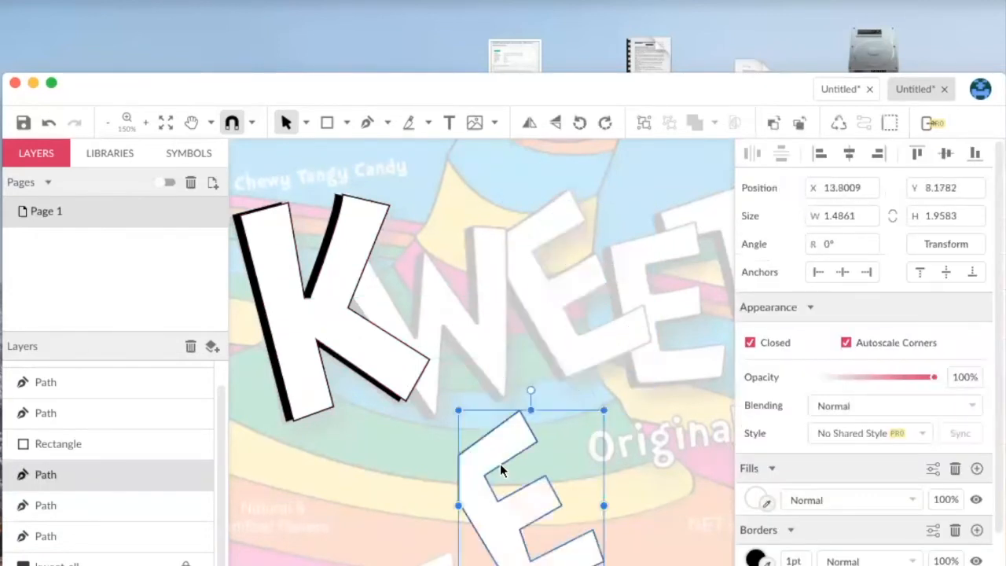
click(638, 414)
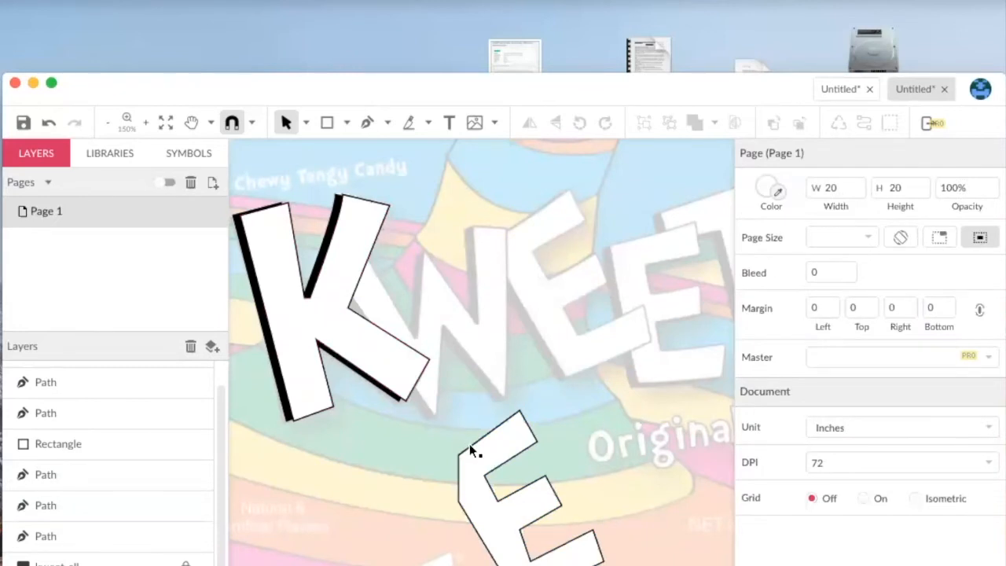
drag(469, 443, 518, 221)
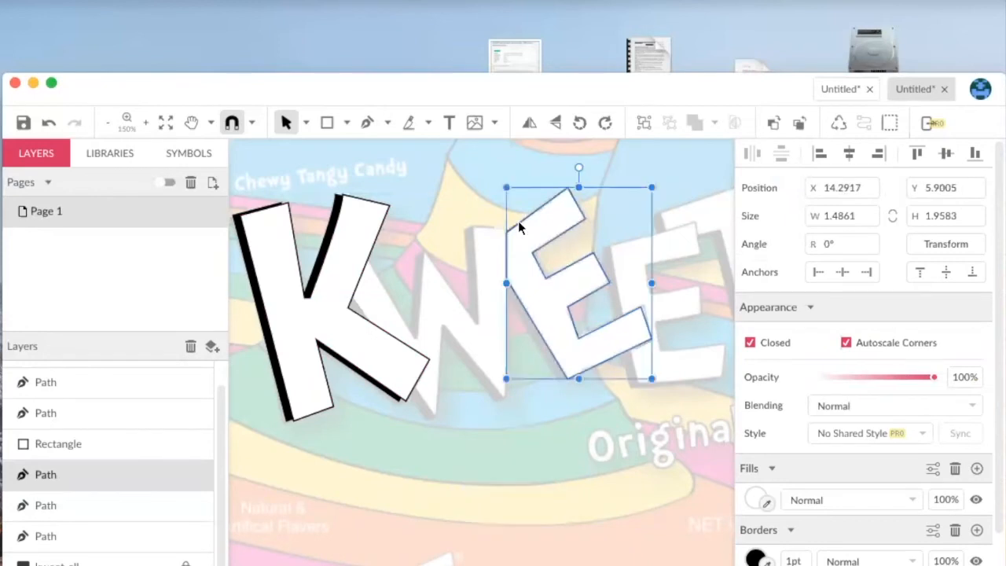
click(616, 428)
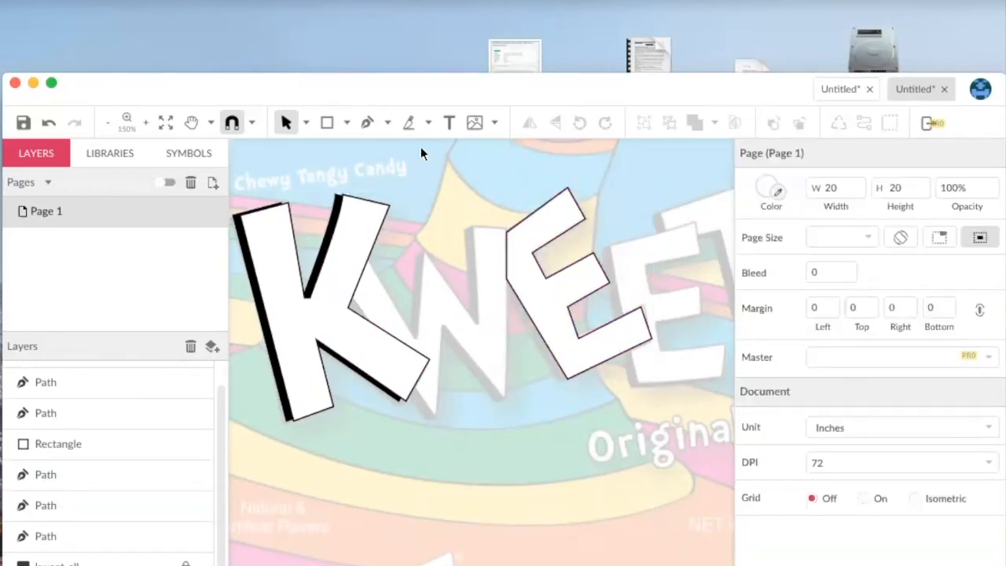
- Use Subselect to shift the upper corner point at the end of the E's lowest arm slightly up and right
click(306, 123)
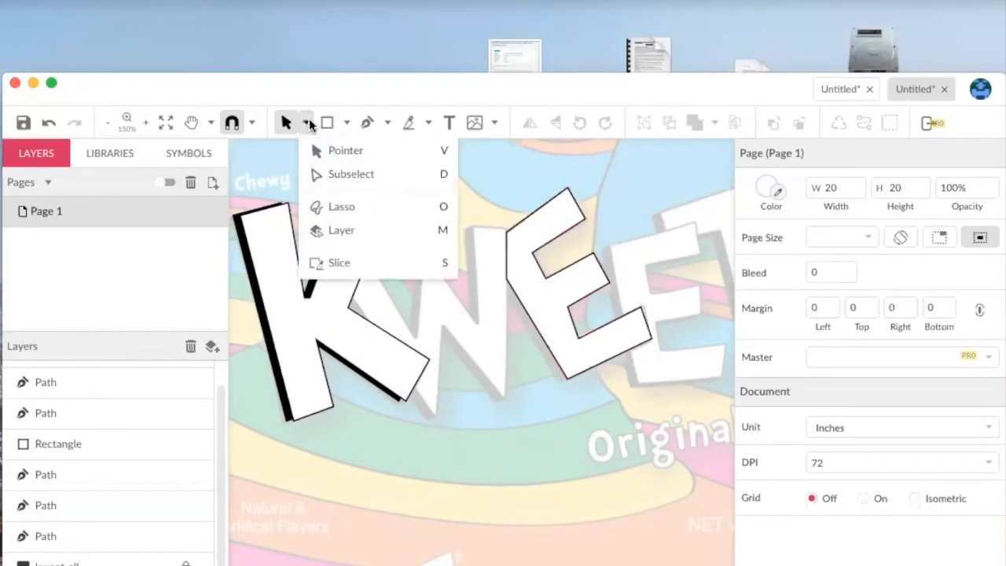
click(327, 172)
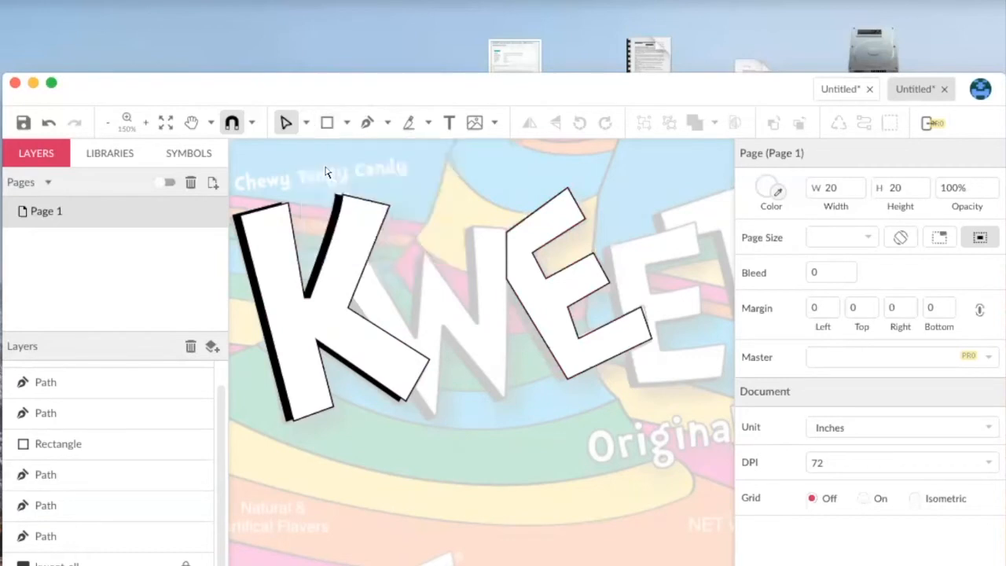
click(642, 310)
click(642, 308)
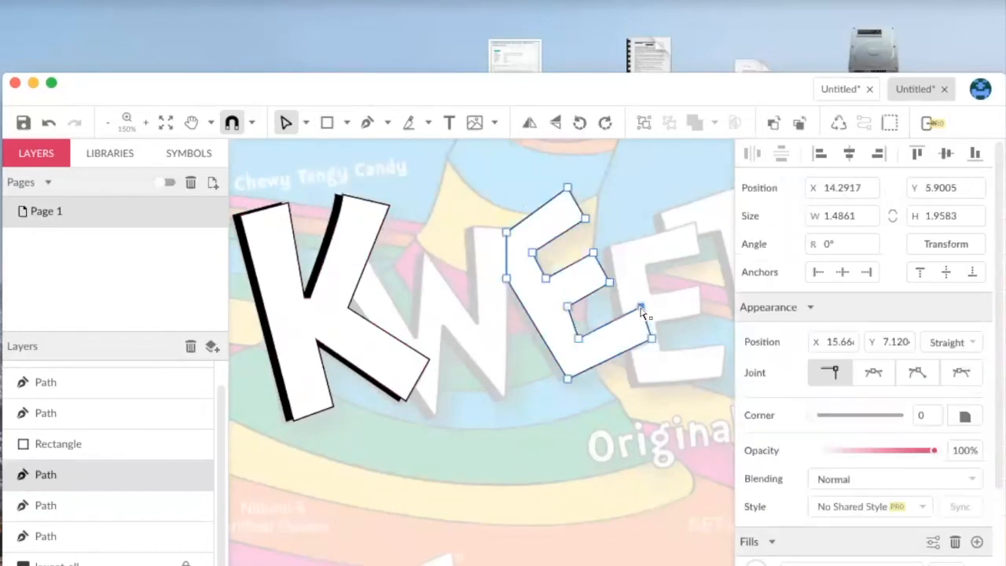
drag(642, 307, 643, 305)
click(678, 348)
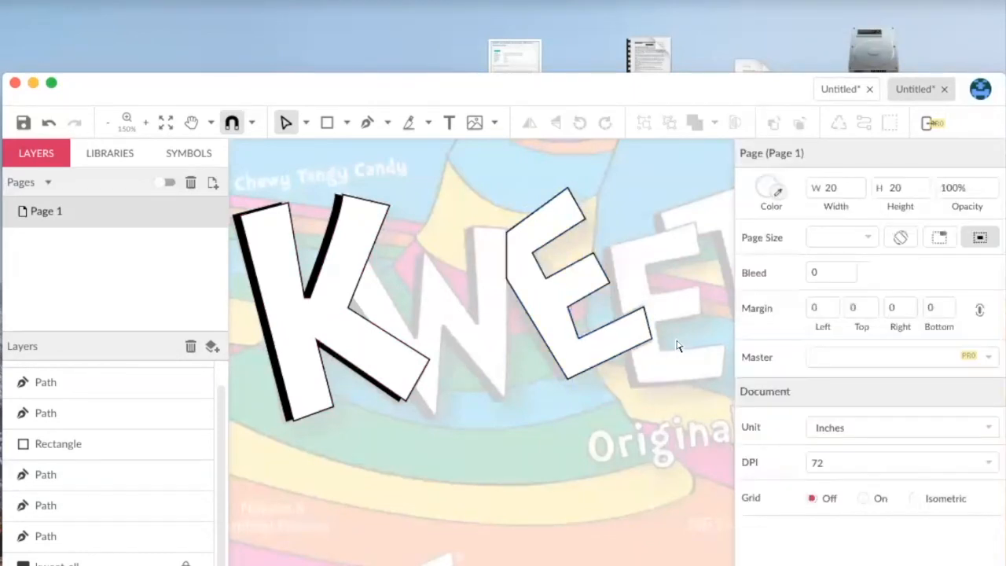
- Duplicate the white E path and offset the copy slightly down and left, at X 14.2361, Y 5.9722
click(306, 123)
click(319, 150)
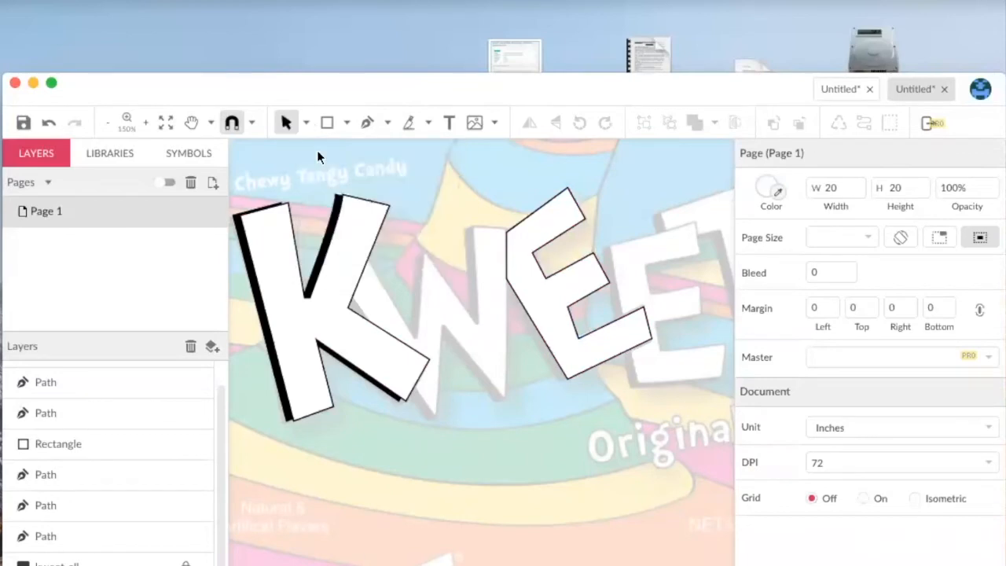
click(549, 282)
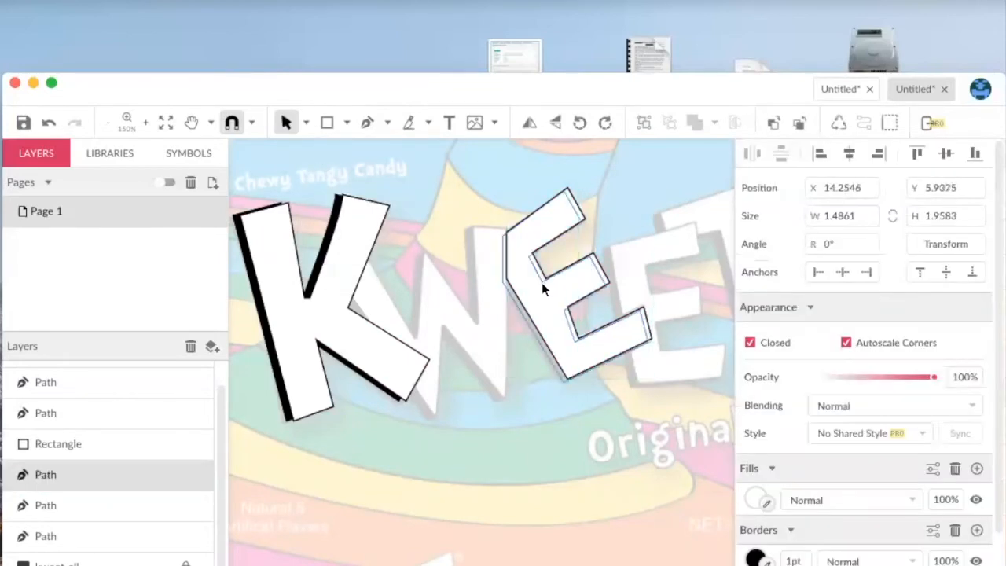
drag(546, 285, 541, 281)
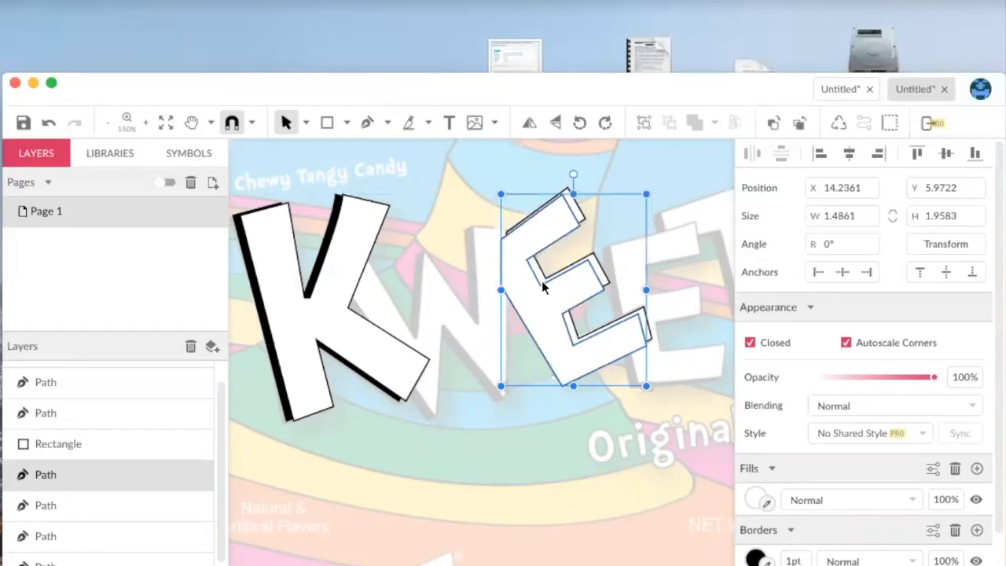
- Fill the offset E copy with black #000000 and send it behind the white E as its shadow
click(752, 499)
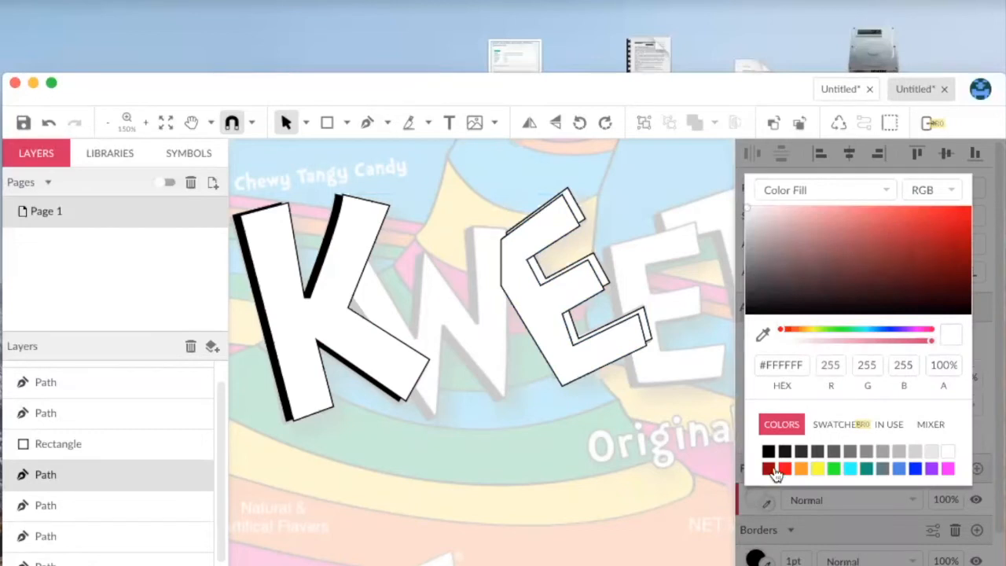
click(769, 453)
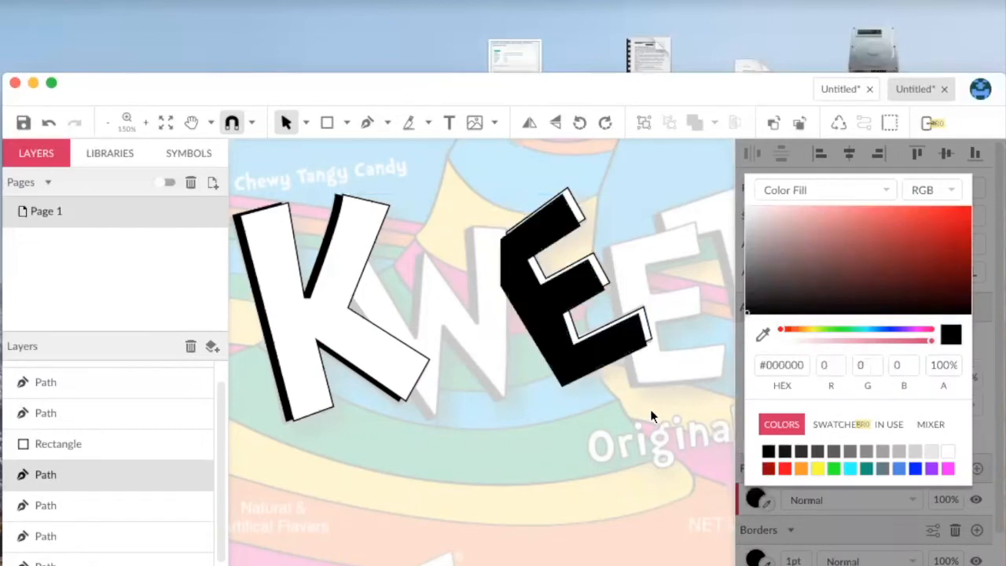
click(599, 361)
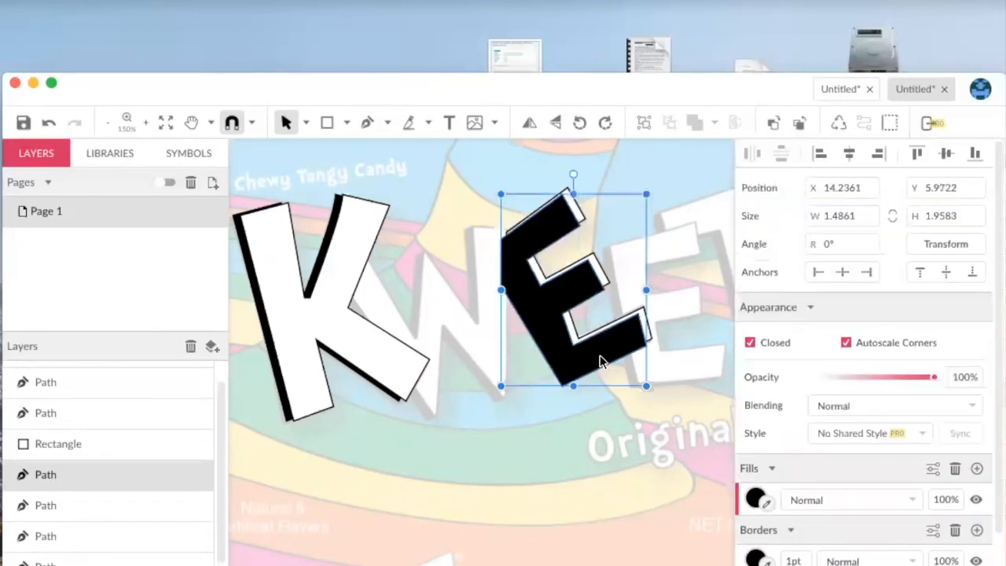
click(800, 124)
click(681, 332)
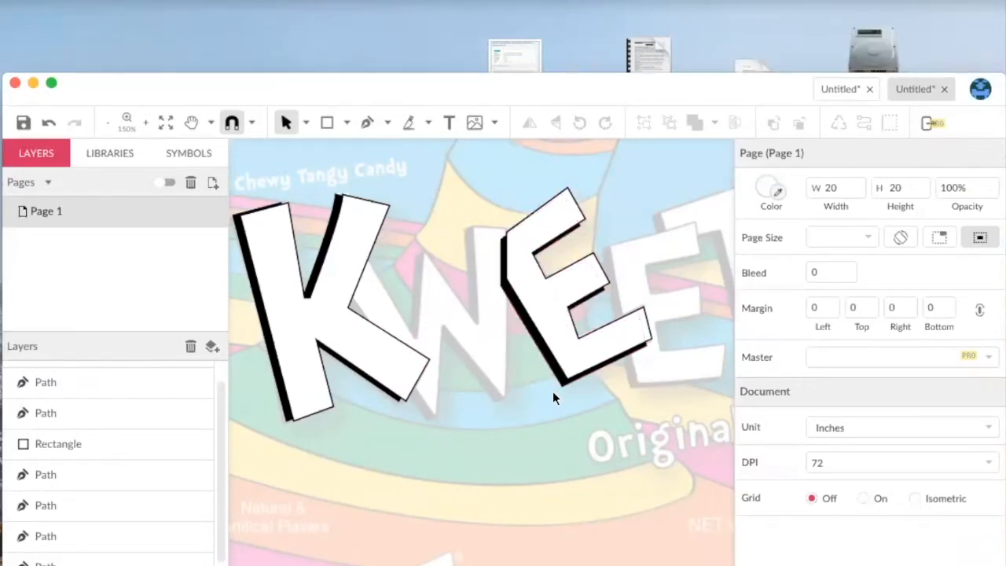
- Duplicate the package barcode's first black bar to X 16.6748, Y 13.8125 and narrow the copy to 0.0179 inches
drag(408, 88, 388, 26)
drag(314, 34, 288, 33)
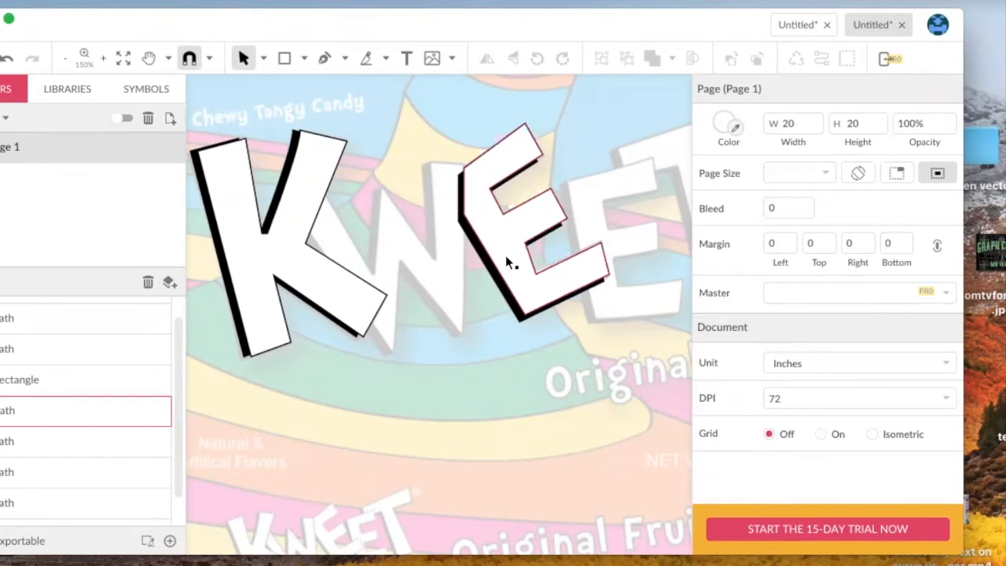
key(z)
alt+click(474, 319)
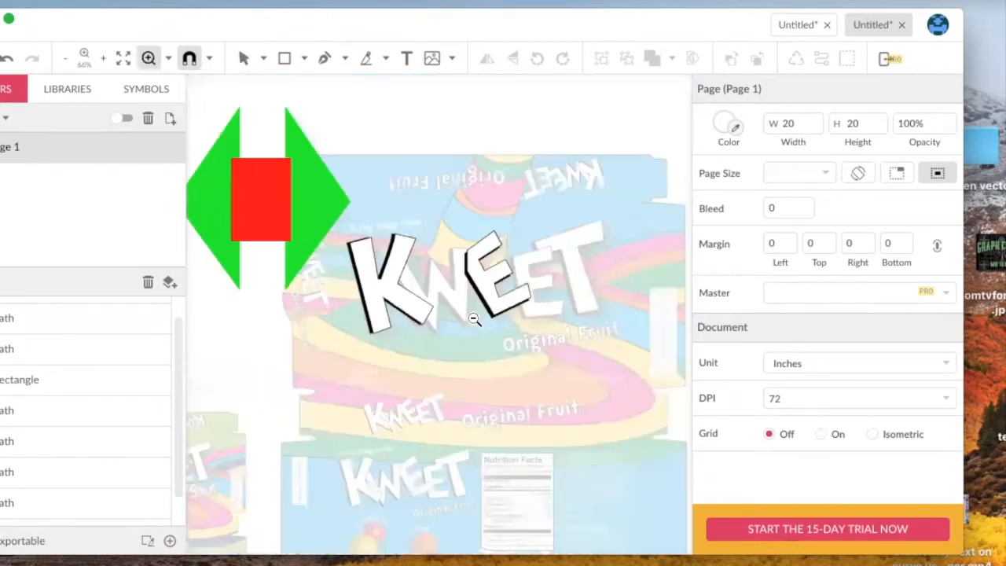
alt+click(476, 319)
key(space)
drag(498, 374, 477, 231)
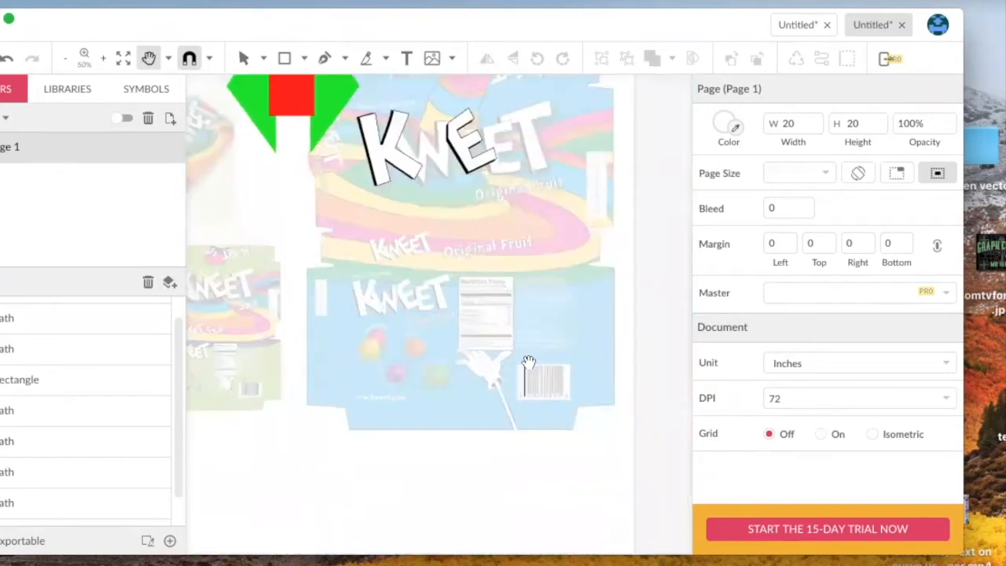
key(z)
click(543, 386)
click(545, 388)
click(546, 387)
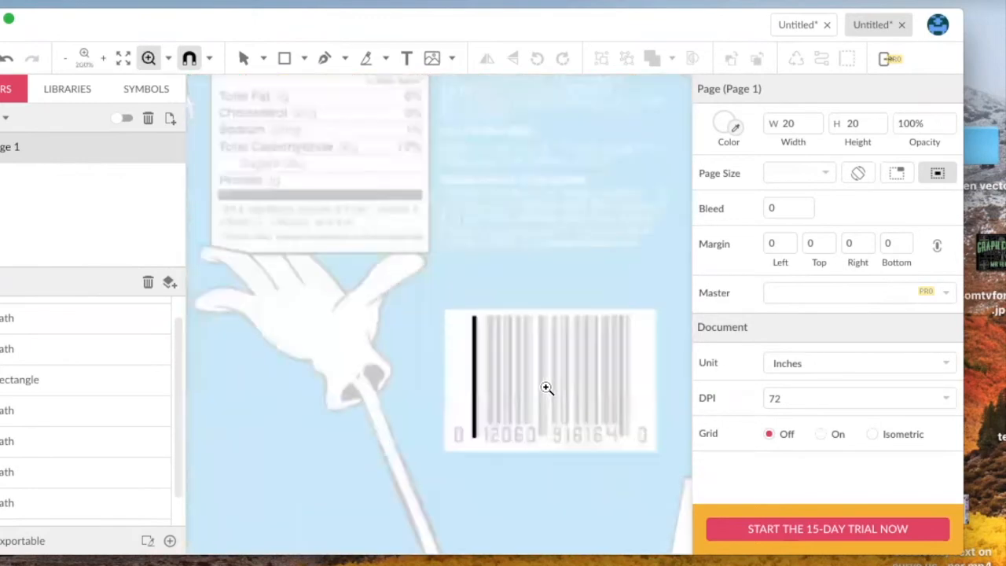
click(546, 387)
key(space)
drag(572, 360, 462, 312)
key(z)
click(462, 312)
key(space)
mouse_move(391, 314)
mouse_down()
mouse_move(448, 301)
mouse_move(399, 304)
mouse_up()
key(space)
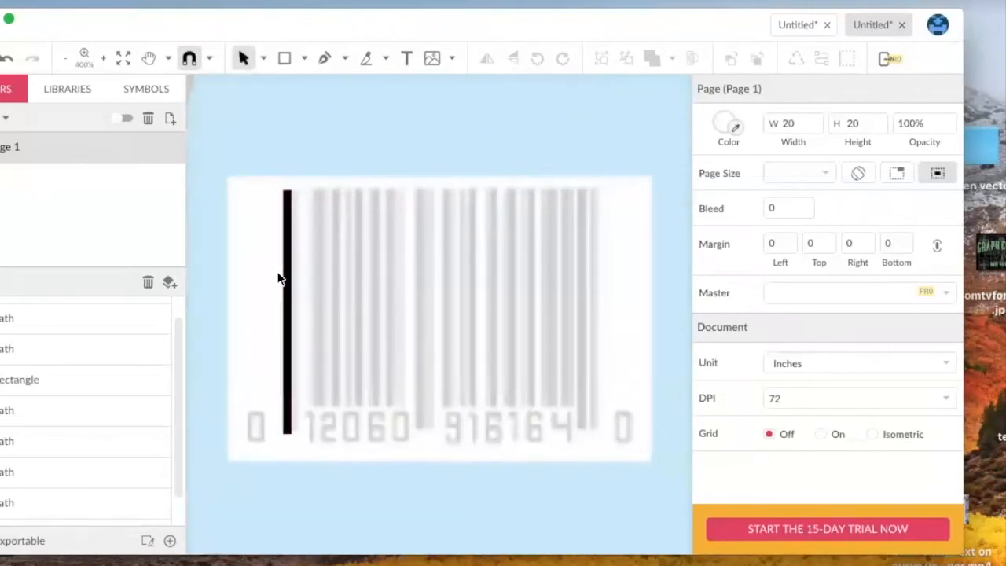
click(289, 215)
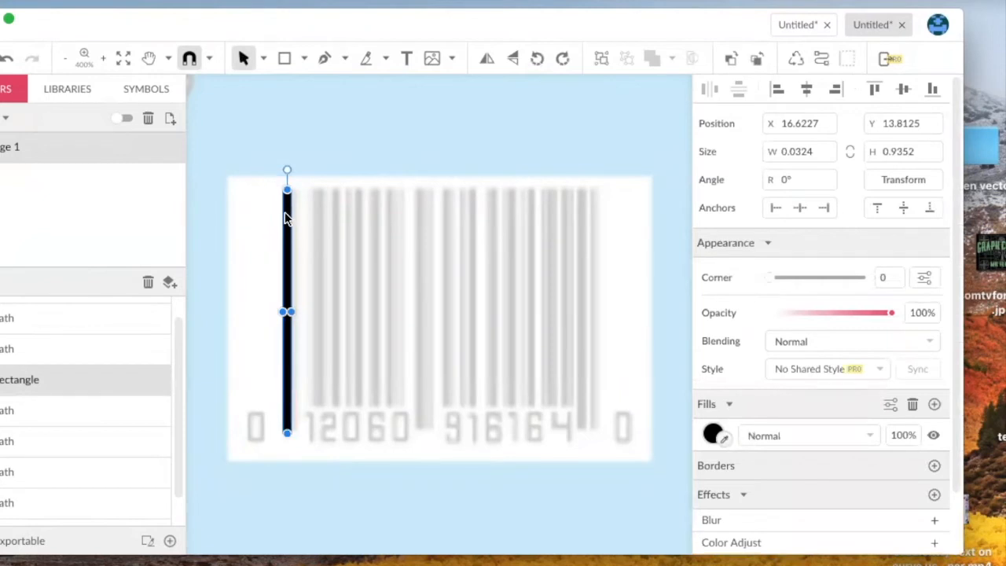
key(alt)
drag(286, 212, 299, 212)
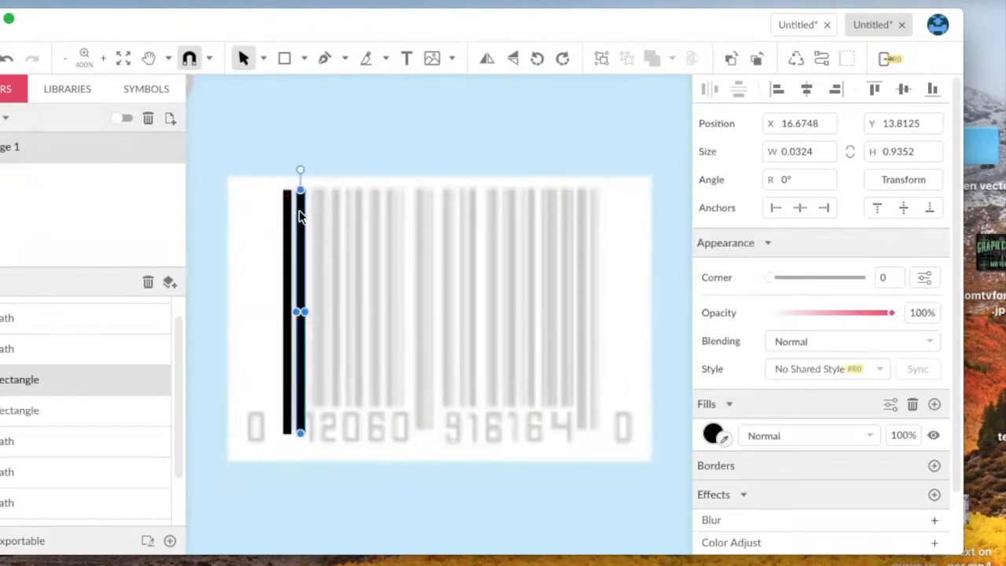
drag(301, 309, 300, 308)
click(311, 322)
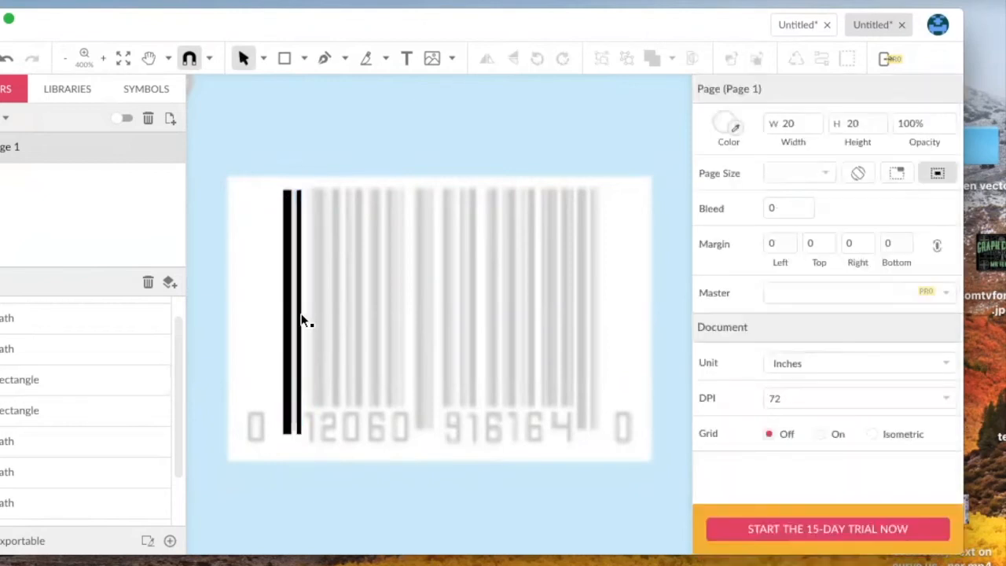
- Duplicate the thin bar twice to its right over the barcode, placing the first copy at X 16.7124
drag(298, 317, 307, 312)
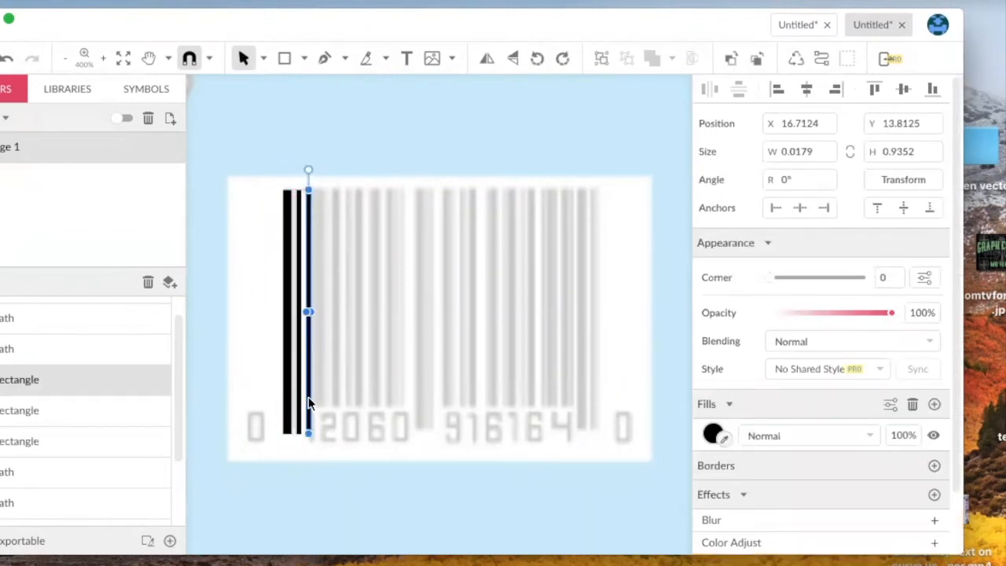
click(326, 381)
drag(310, 355, 330, 354)
click(351, 369)
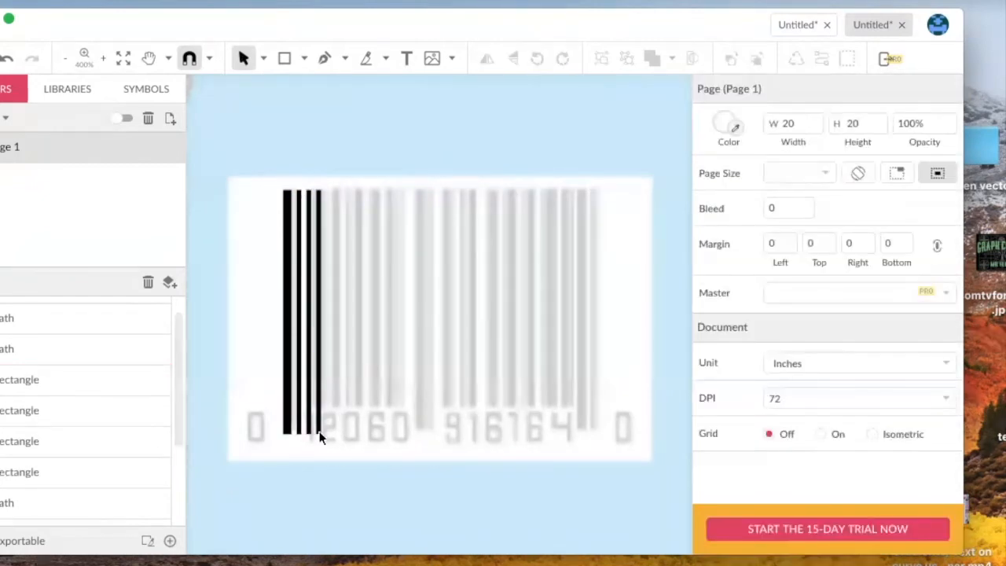
- Use Subselect to shorten the three thin bars from below to a height of 0.8247 inches, just above the printed digits
click(261, 58)
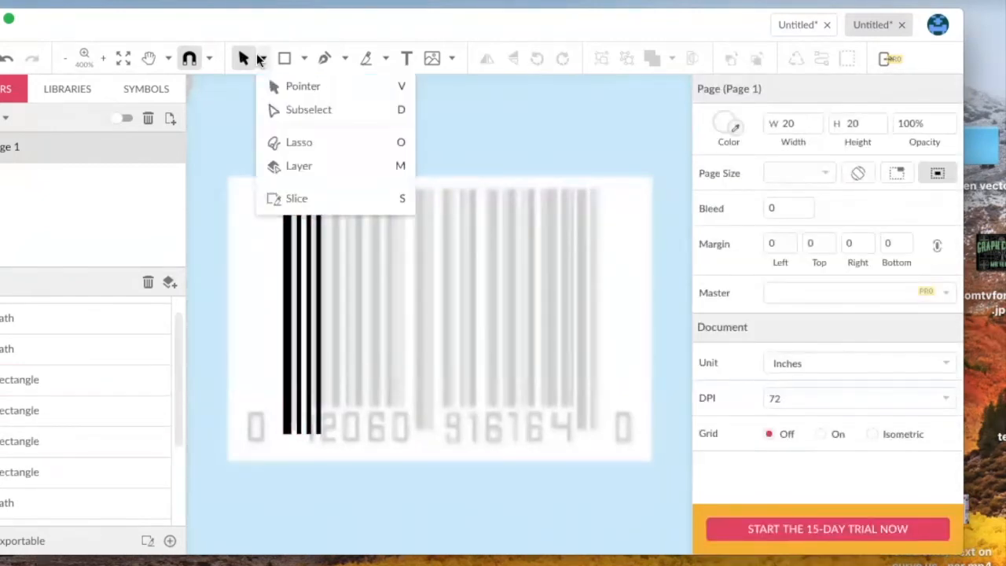
click(274, 108)
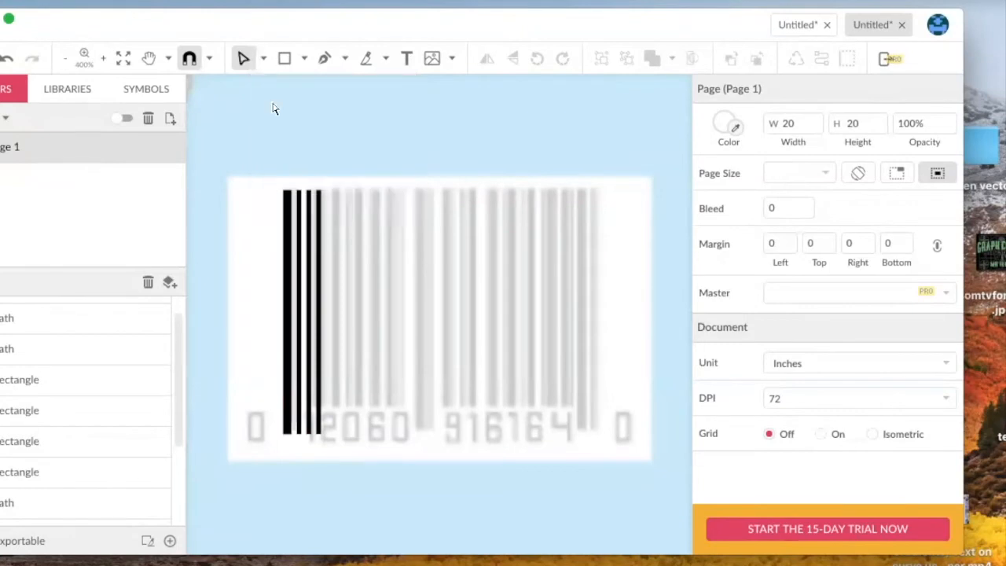
click(318, 433)
drag(318, 433, 318, 405)
click(308, 431)
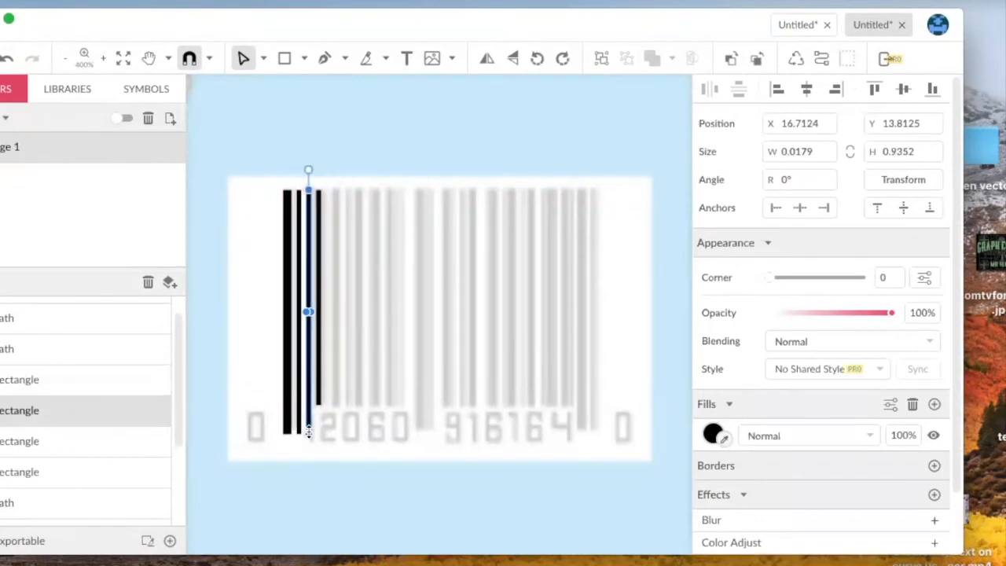
drag(307, 427, 307, 404)
click(299, 431)
drag(298, 427, 298, 404)
click(338, 431)
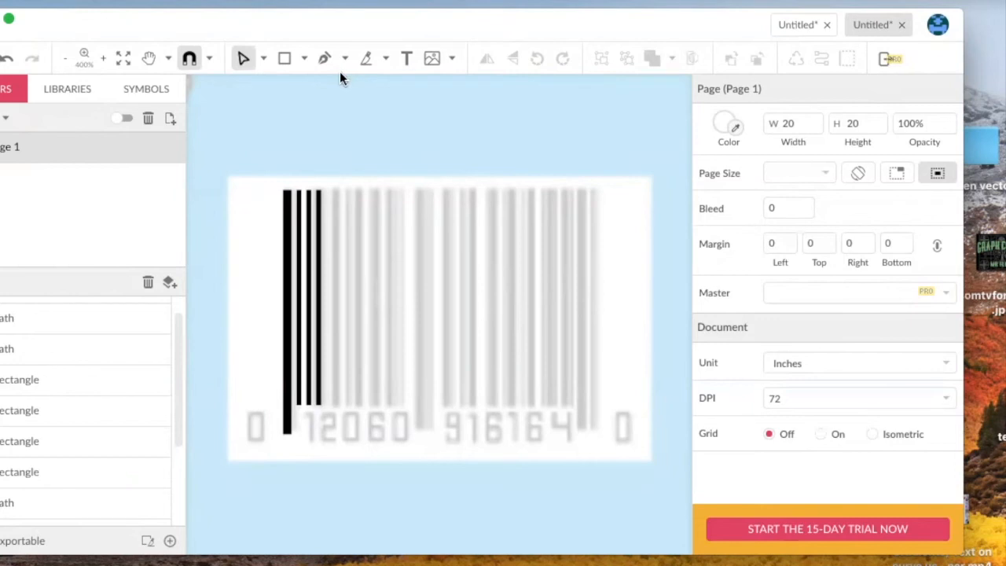
click(255, 59)
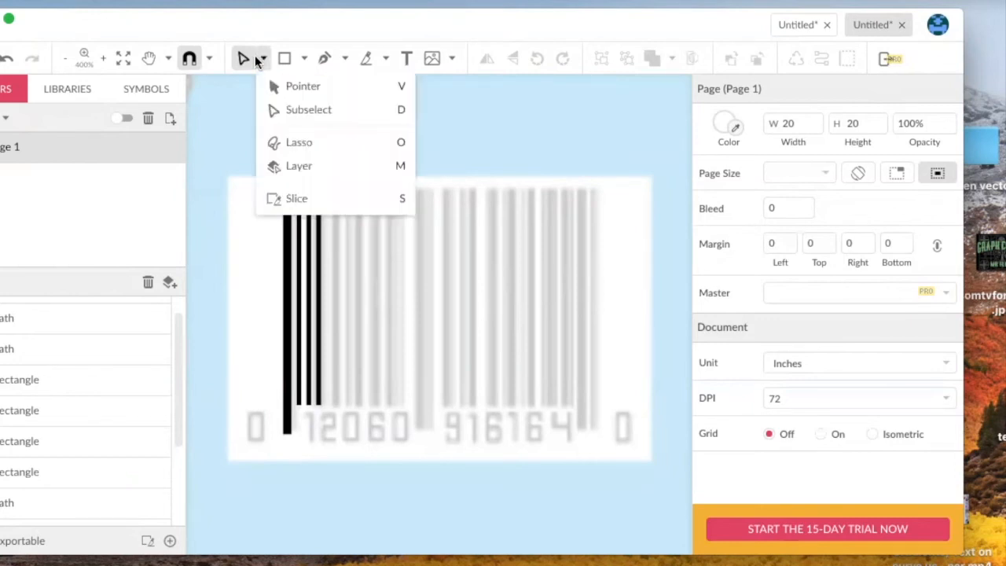
click(291, 85)
click(289, 214)
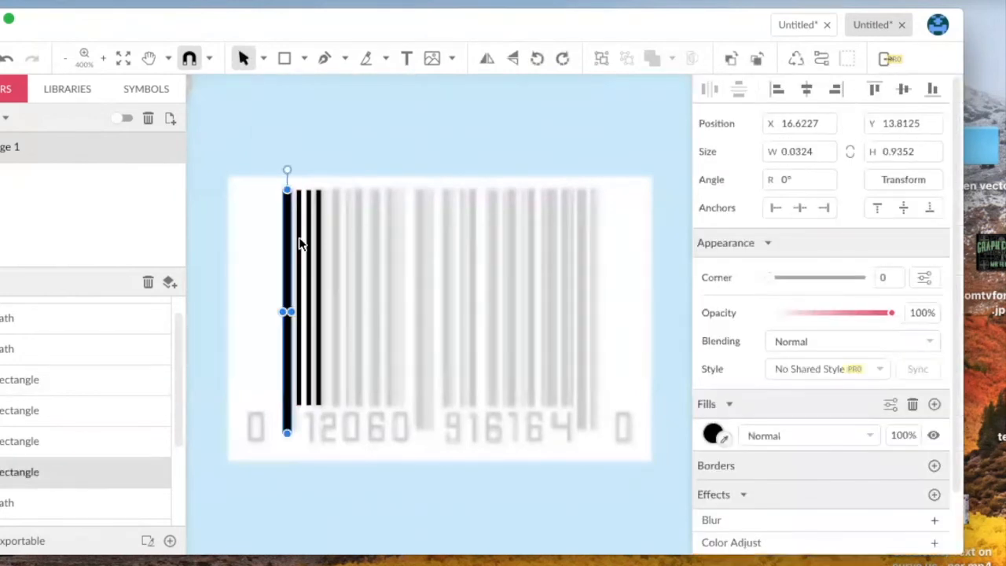
shift+click(299, 240)
shift+click(312, 246)
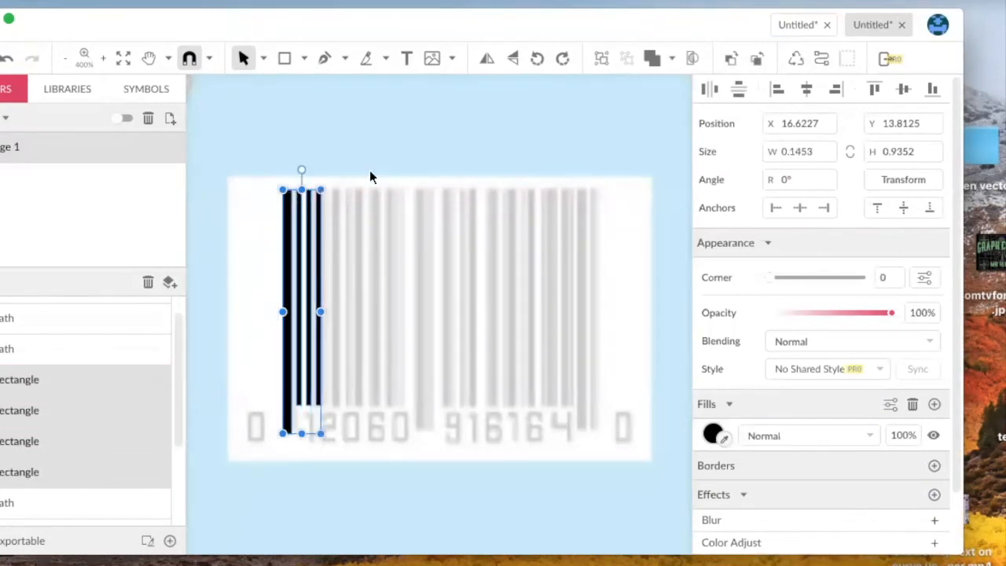
click(370, 170)
- Group the three thin bars, leaving out the long first bar
click(297, 211)
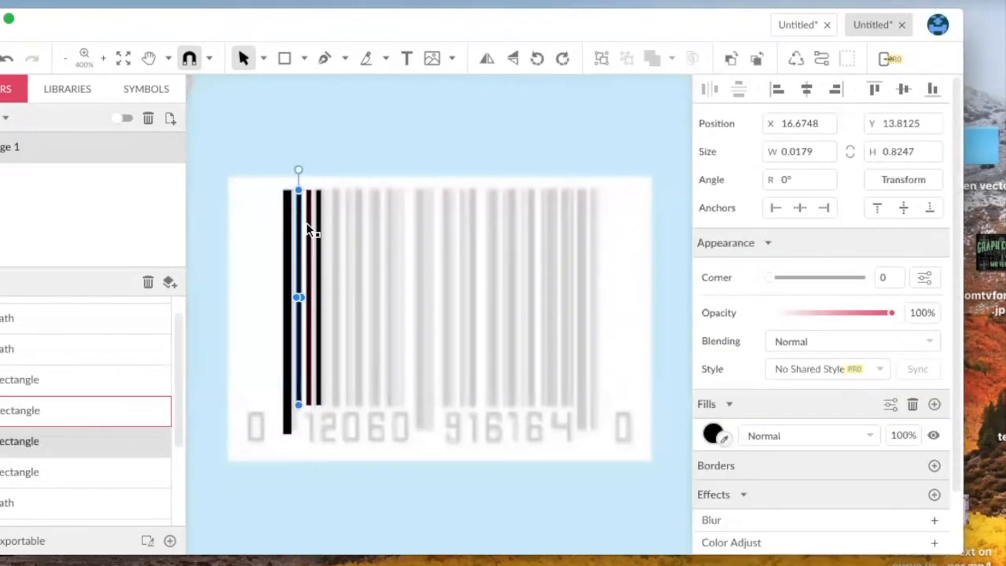
shift+click(308, 234)
shift+click(317, 235)
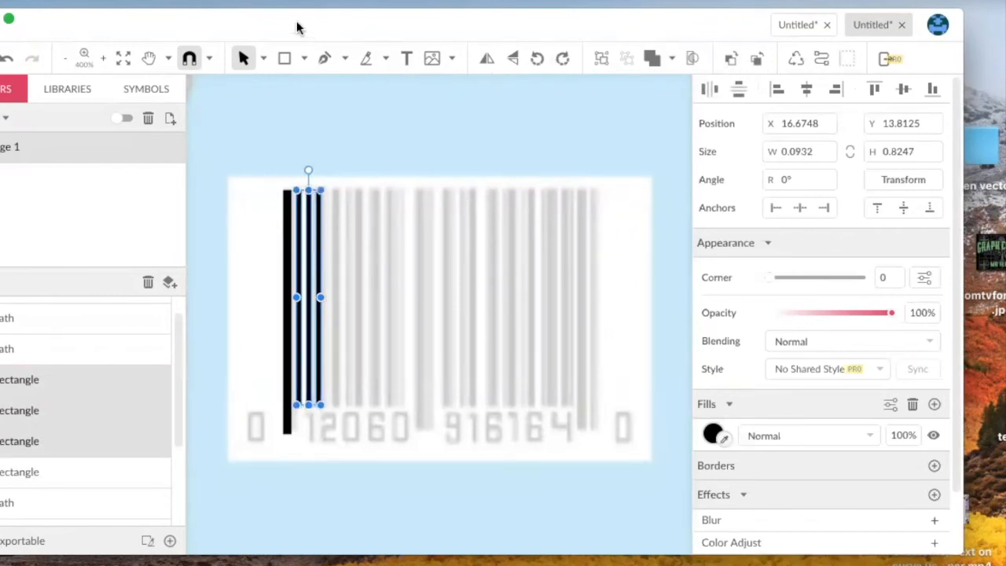
drag(299, 26, 286, 111)
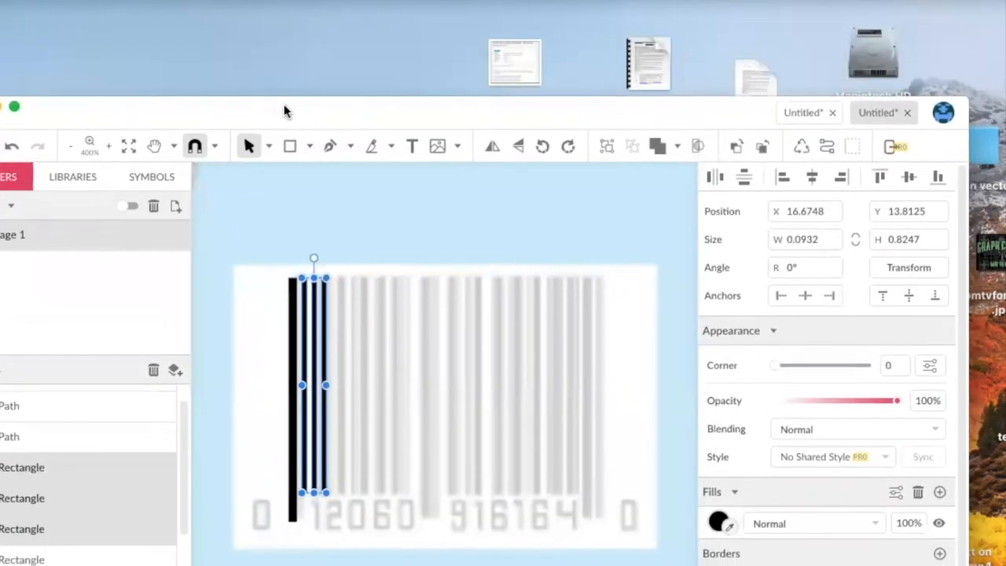
click(606, 149)
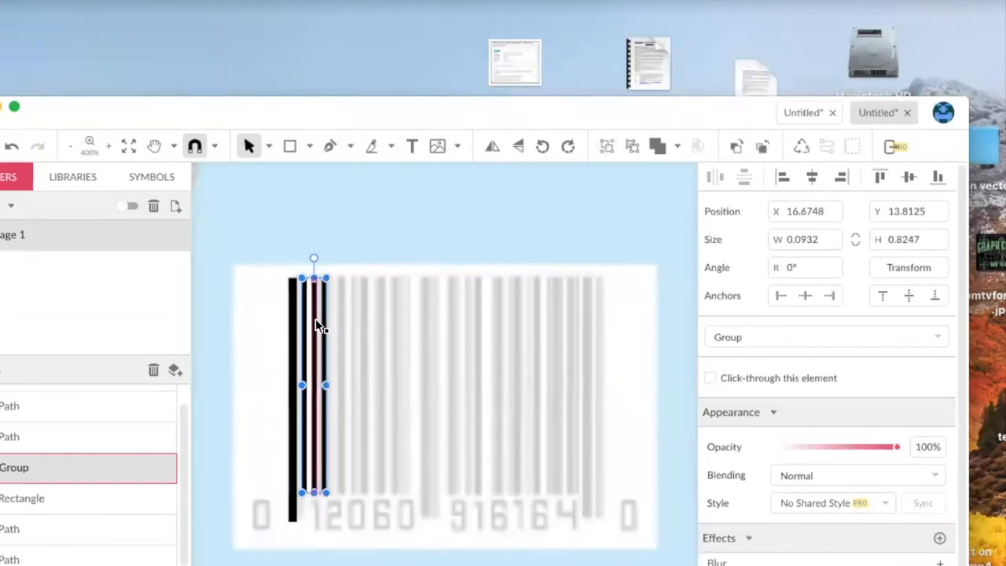
- Duplicate the bar group to X 16.7894 and repeat the duplication across the barcode until the last copy sits at X 17.706
drag(314, 322, 345, 318)
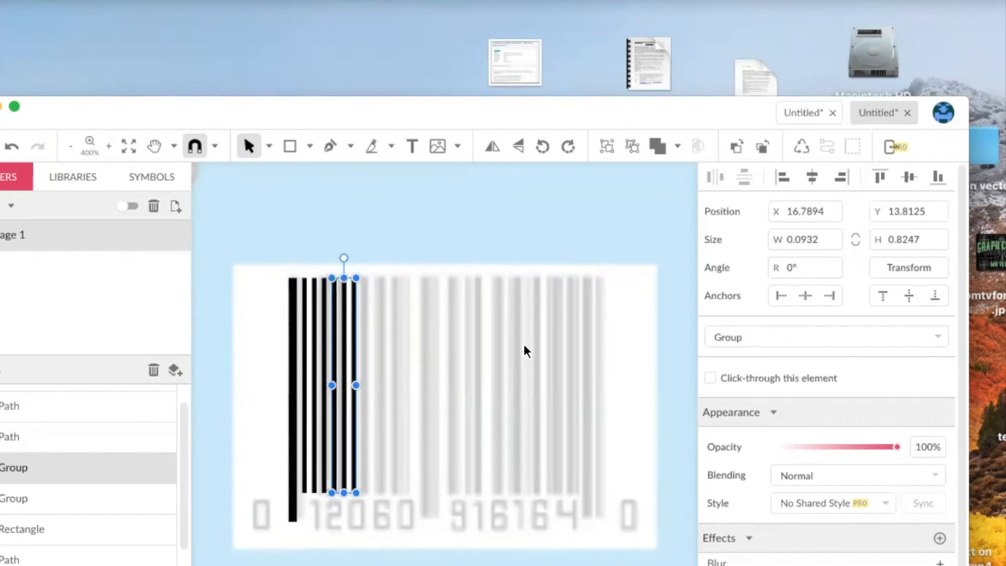
key(super+d)
key(super+d)
key(super+d)
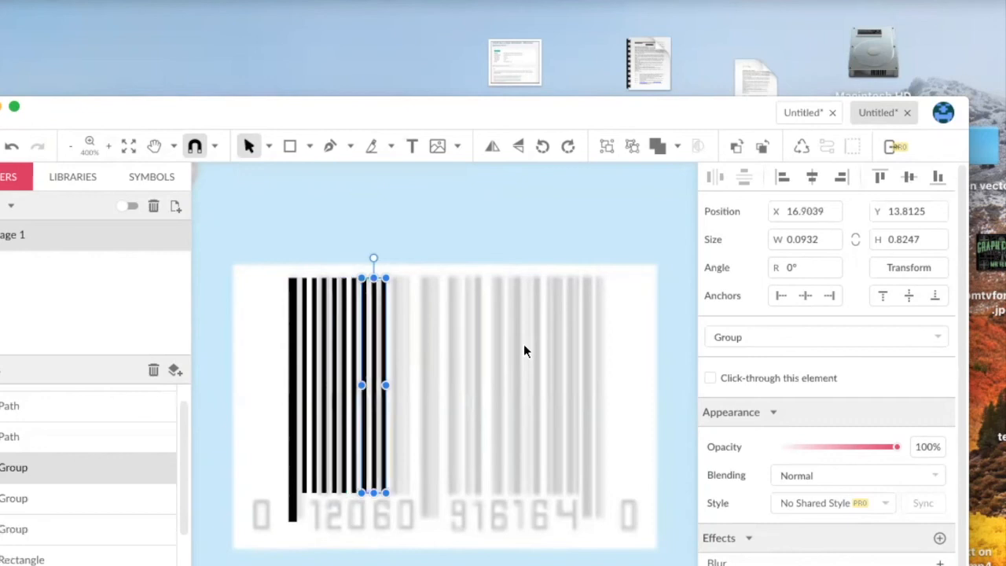
key(super+d)
key(super+d)
key(super+d)
key(super+d)
key(super+d)
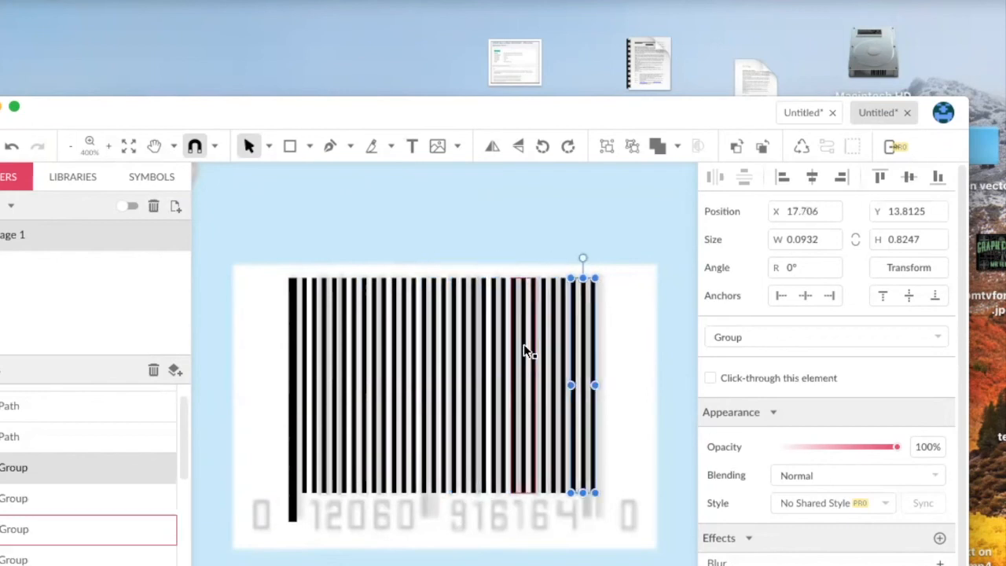
click(611, 480)
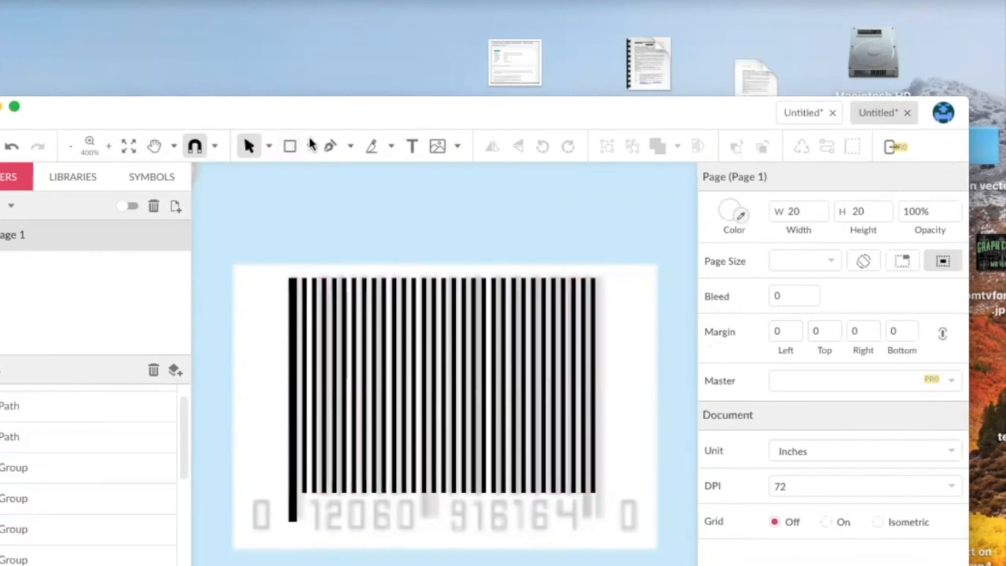
- Use Subselect to pick the last thin bar inside the final bar group and delete it
click(270, 148)
click(298, 175)
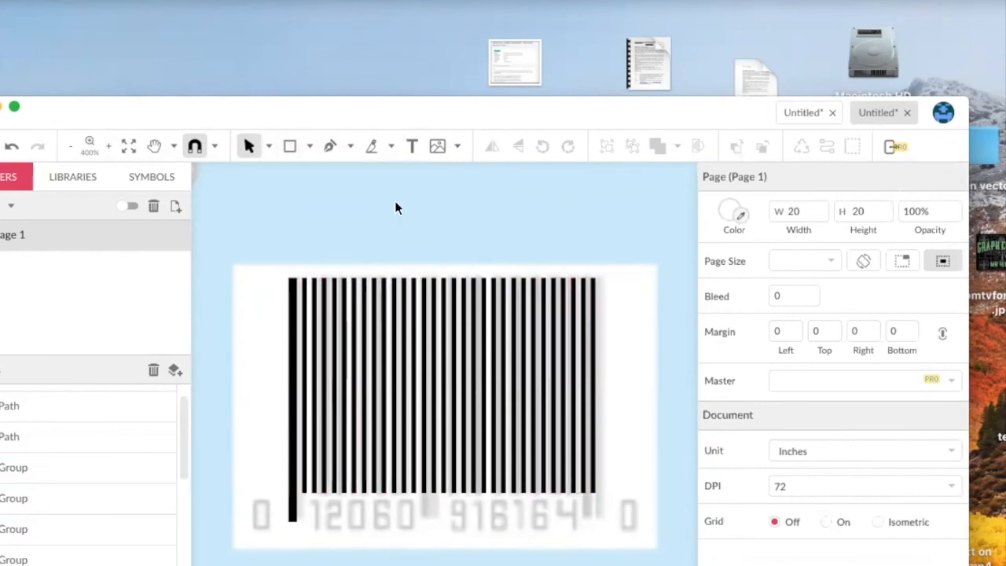
click(594, 326)
click(268, 147)
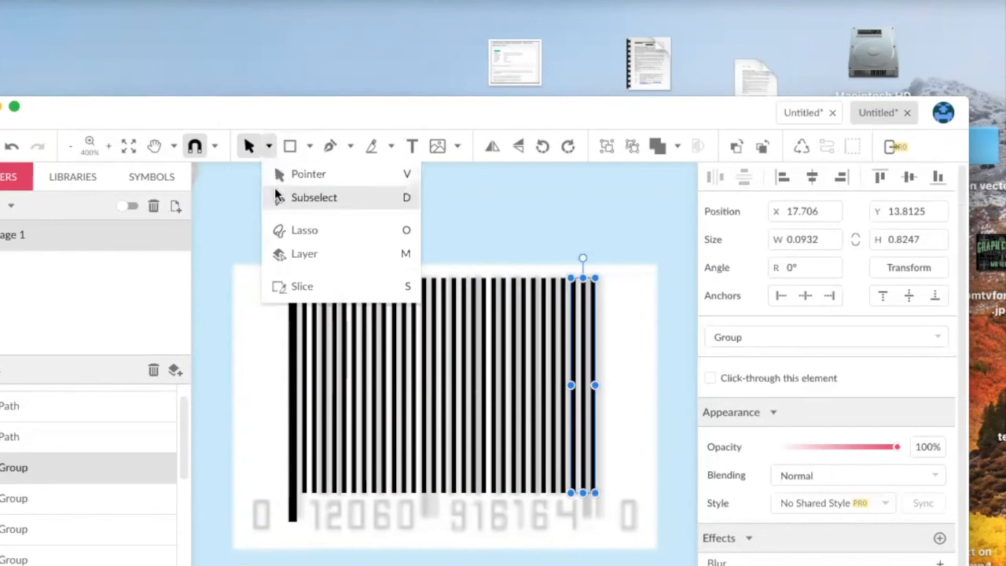
click(275, 173)
click(599, 291)
double_click(594, 314)
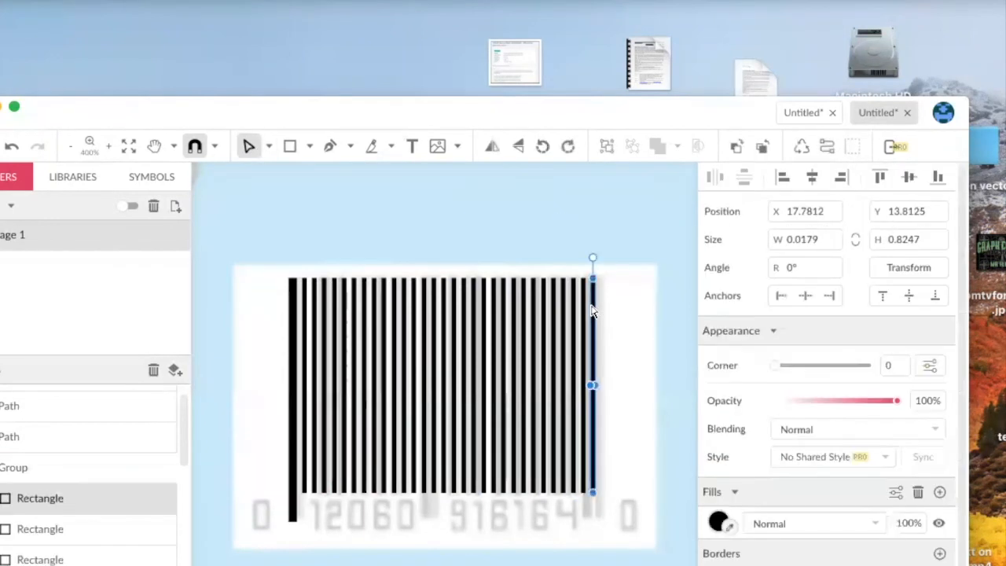
key(Delete)
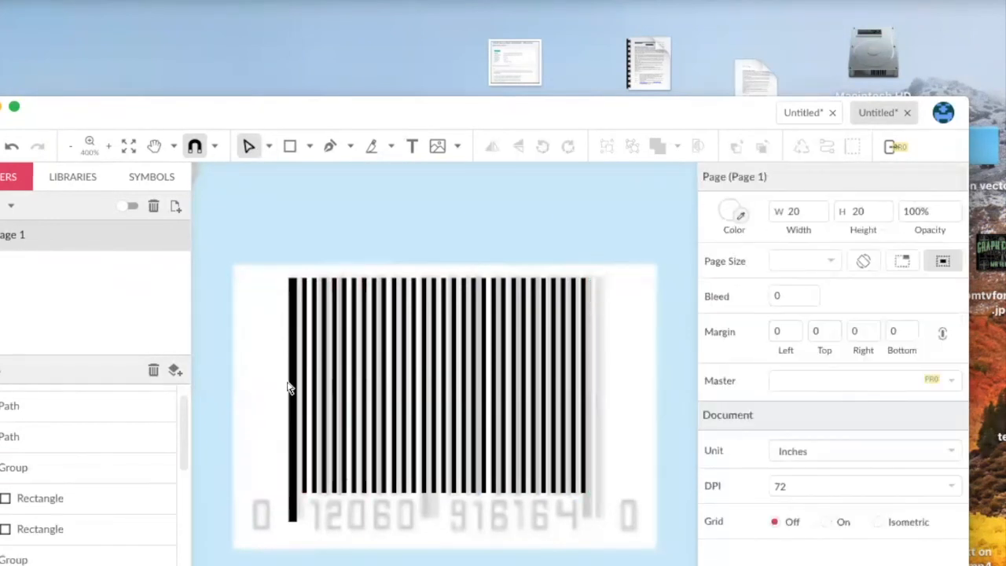
- Duplicate the long first bar to the far end of the barcode at X 17.7928, aligned at Y 13.8125
drag(292, 388, 596, 364)
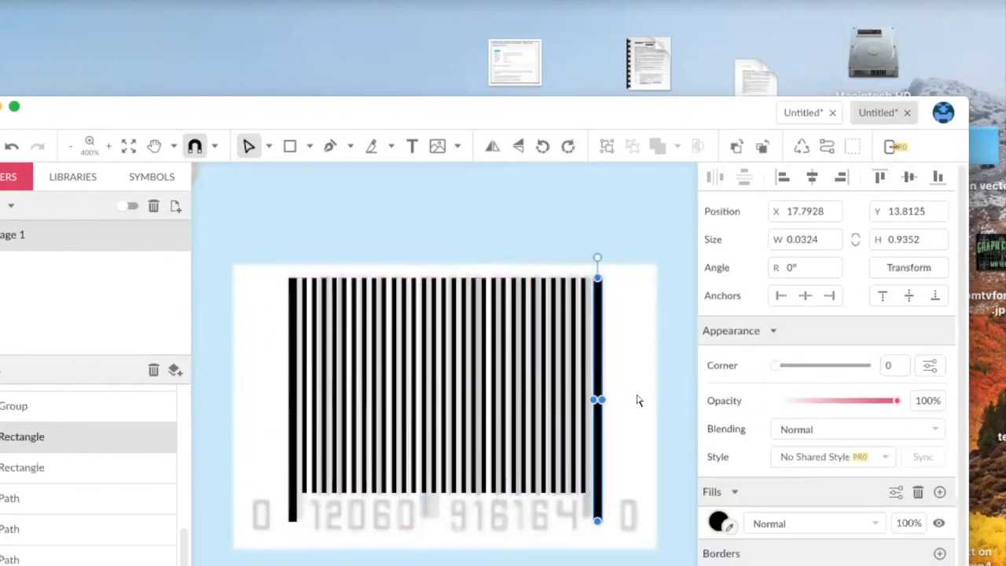
click(638, 401)
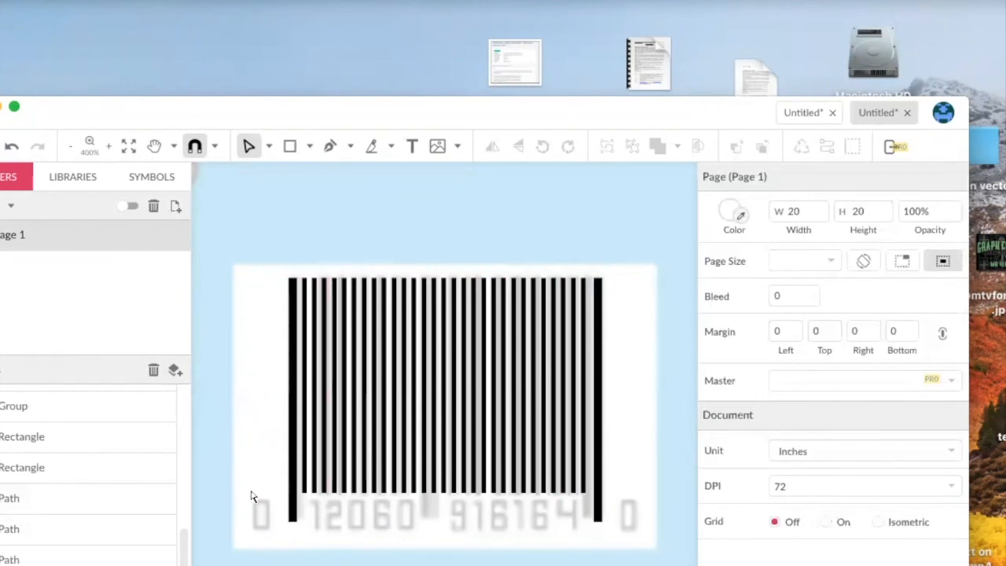
- Examine the traced barcode, the shadowed KWEET letters and the green and red shapes together on the package at 50% zoom
drag(465, 109, 471, 53)
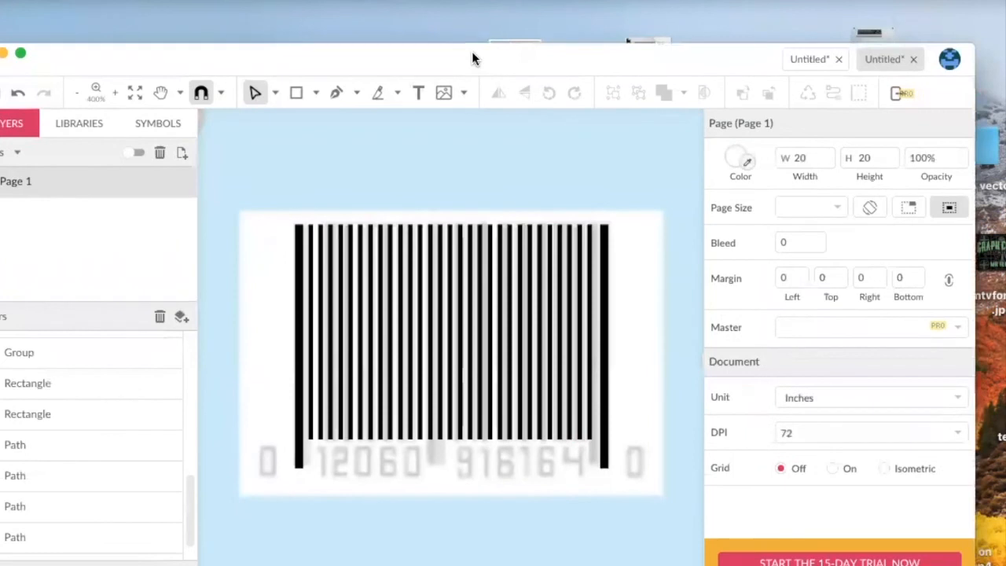
click(74, 88)
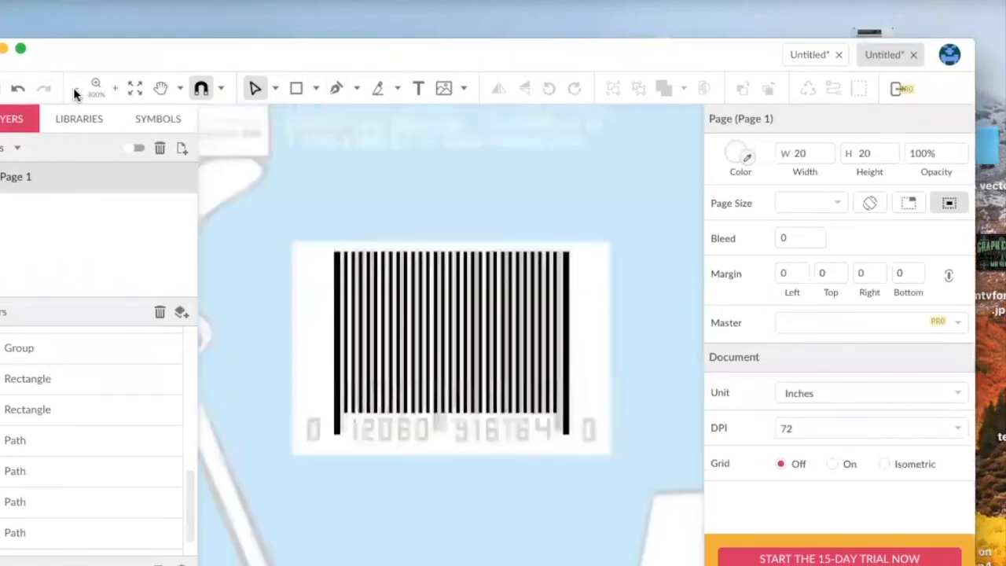
click(74, 88)
click(74, 88)
click(74, 88)
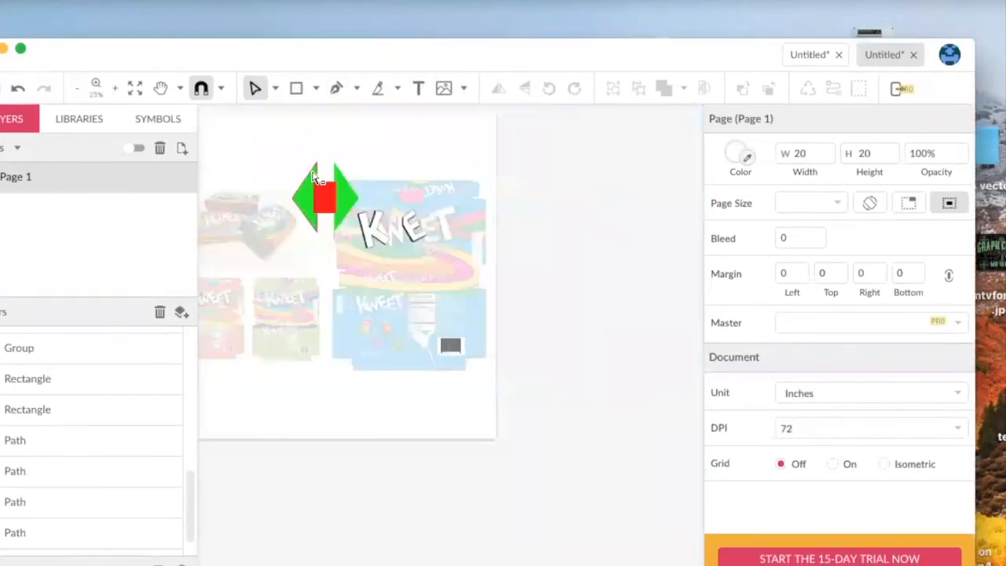
click(115, 88)
click(114, 88)
key(h)
drag(342, 194, 474, 426)
key(v)
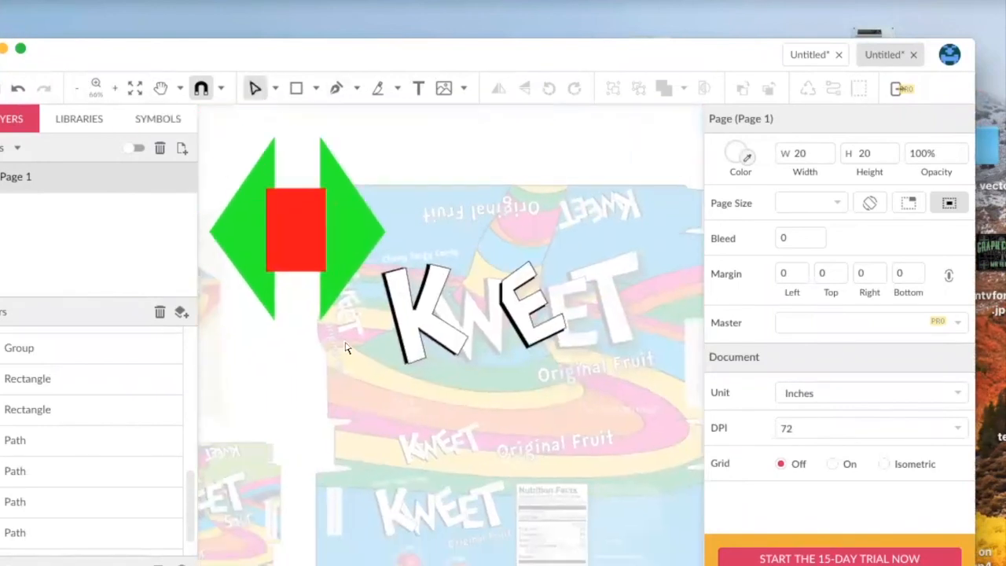
click(76, 88)
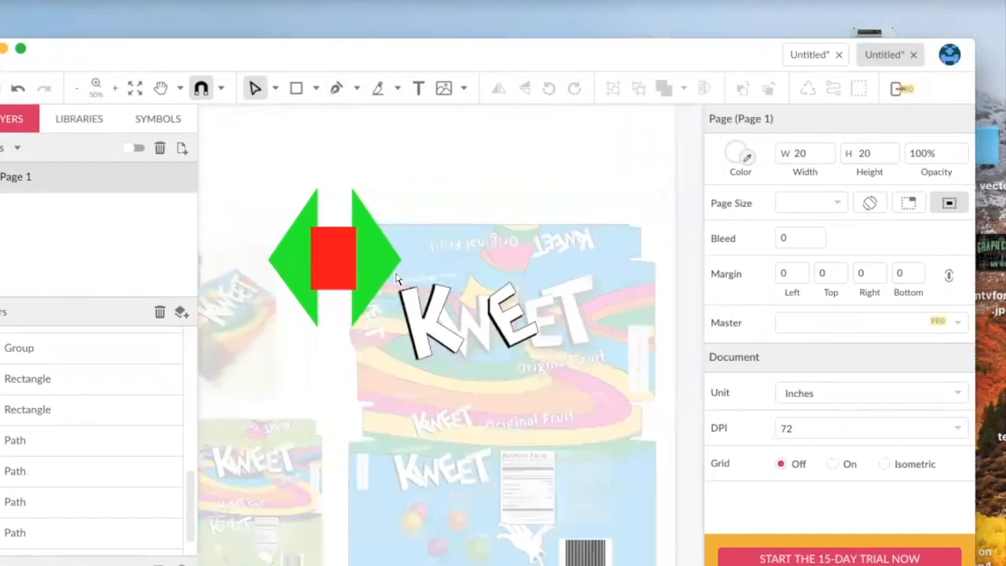
key(h)
drag(468, 280, 521, 207)
key(v)
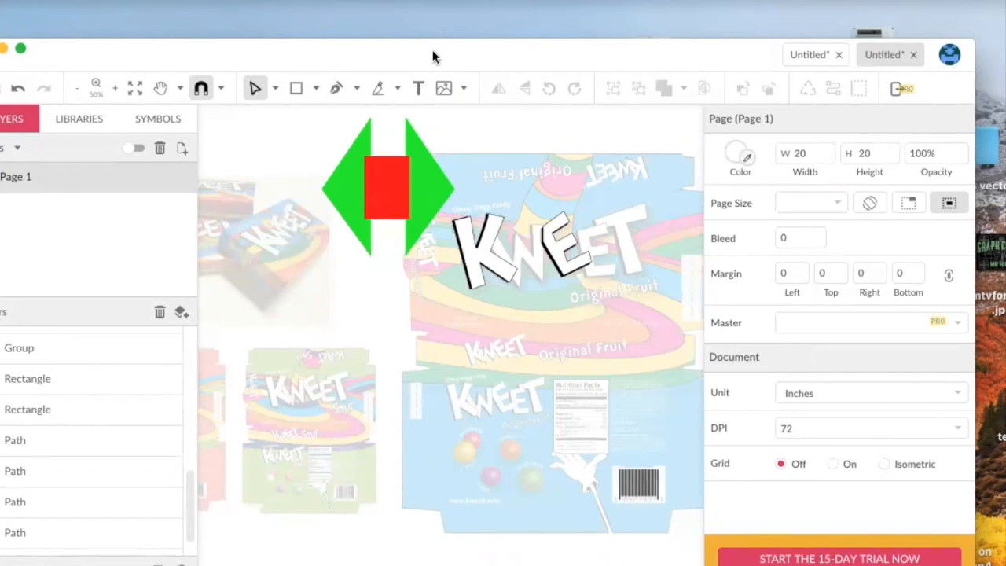
- Switch Outline View on and off repeatedly to compare the shape outlines with the full-colour artwork, ending in the normal view
drag(430, 51, 396, 61)
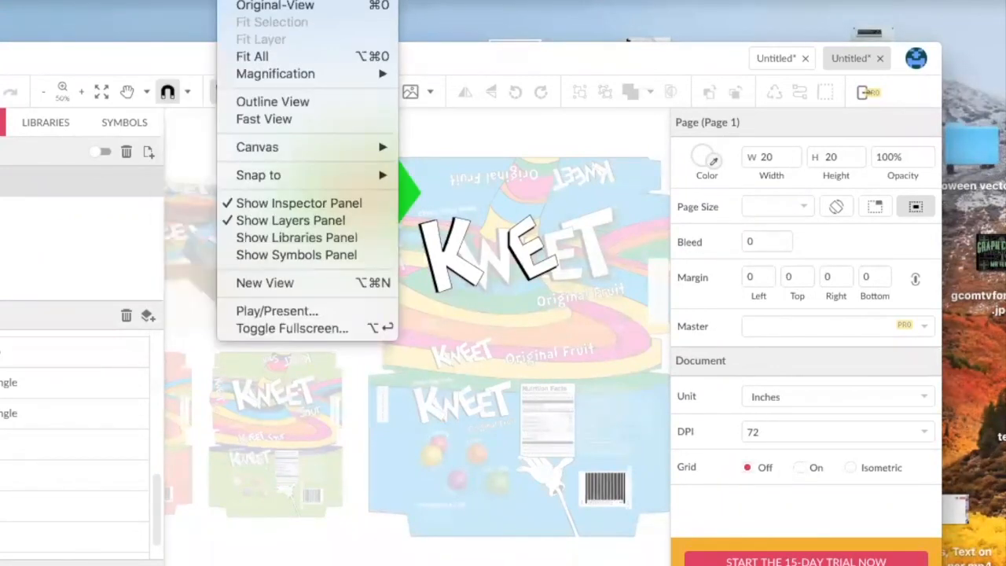
click(264, 102)
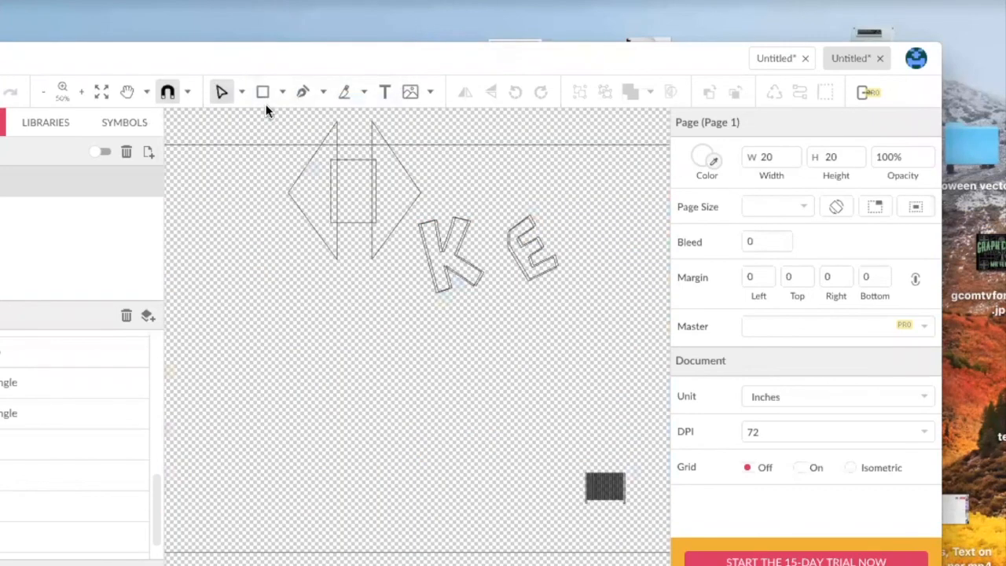
click(234, 0)
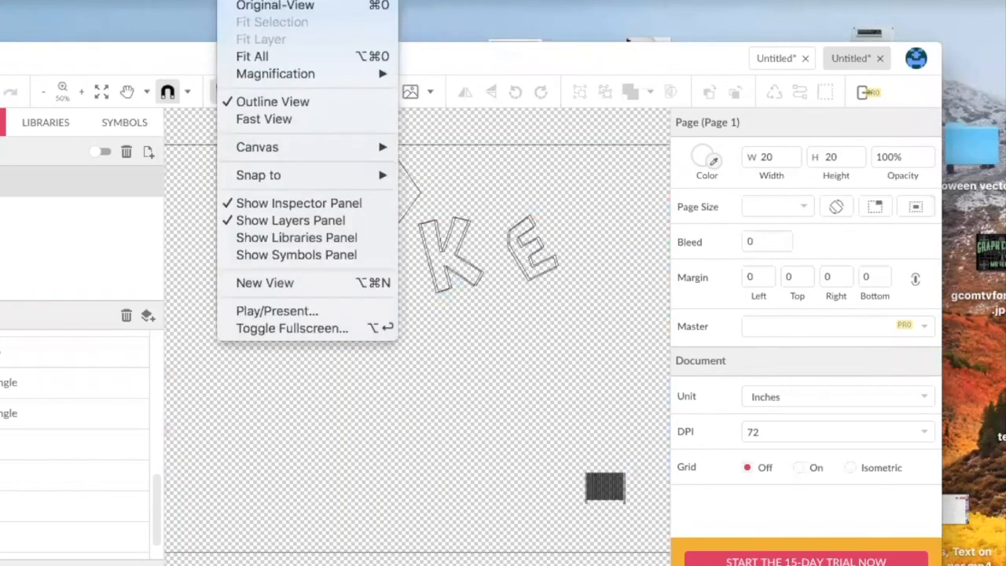
click(252, 104)
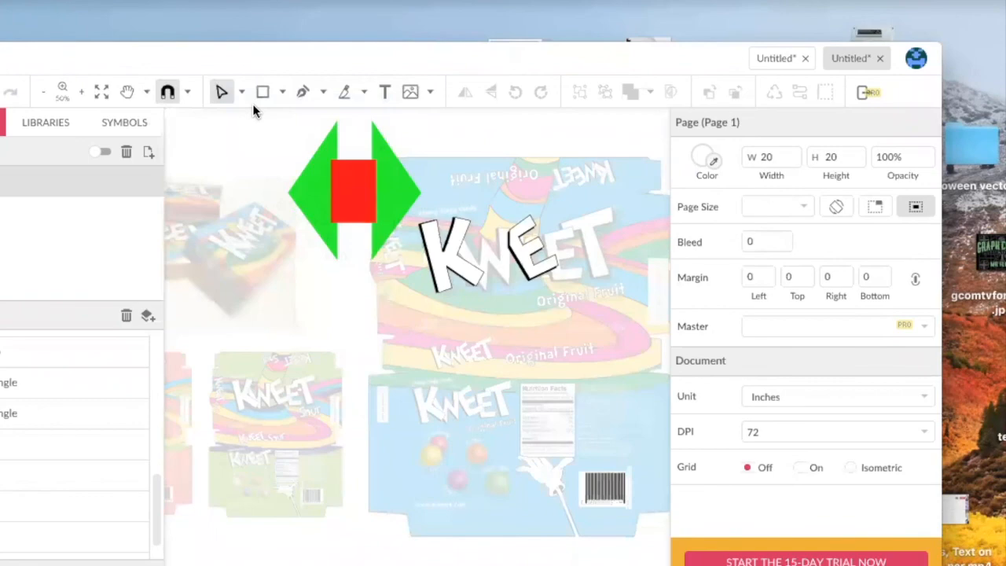
click(235, 0)
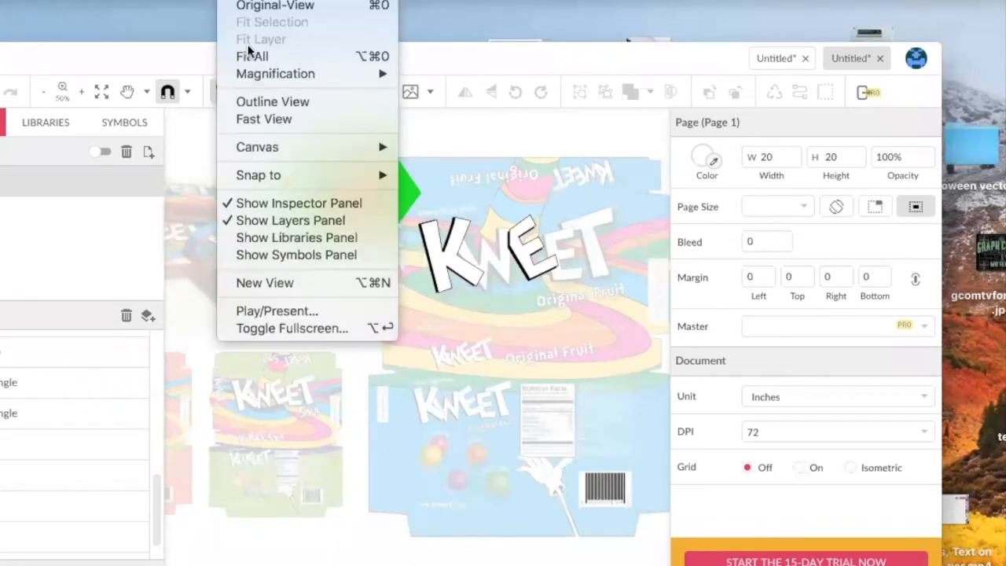
click(260, 100)
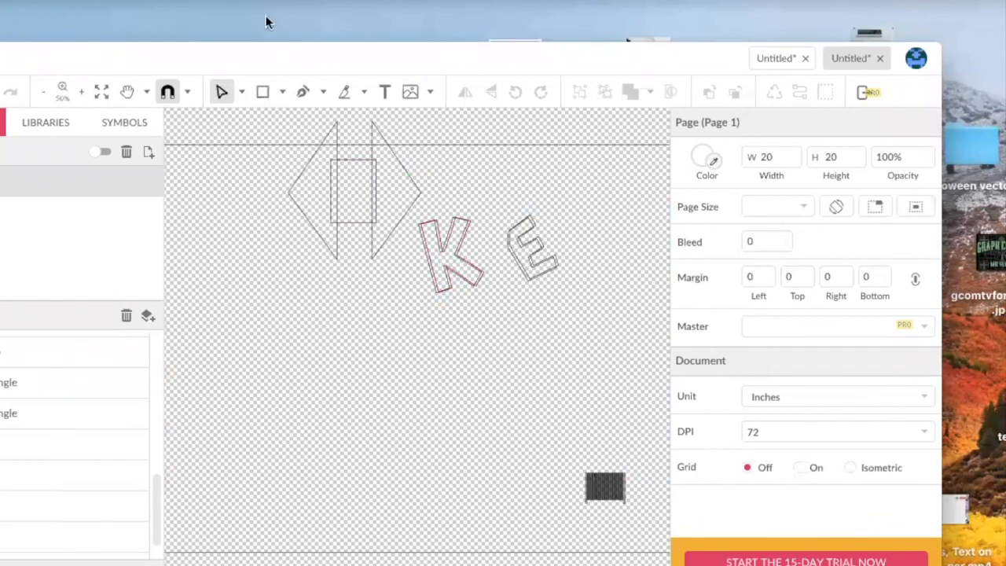
click(234, 0)
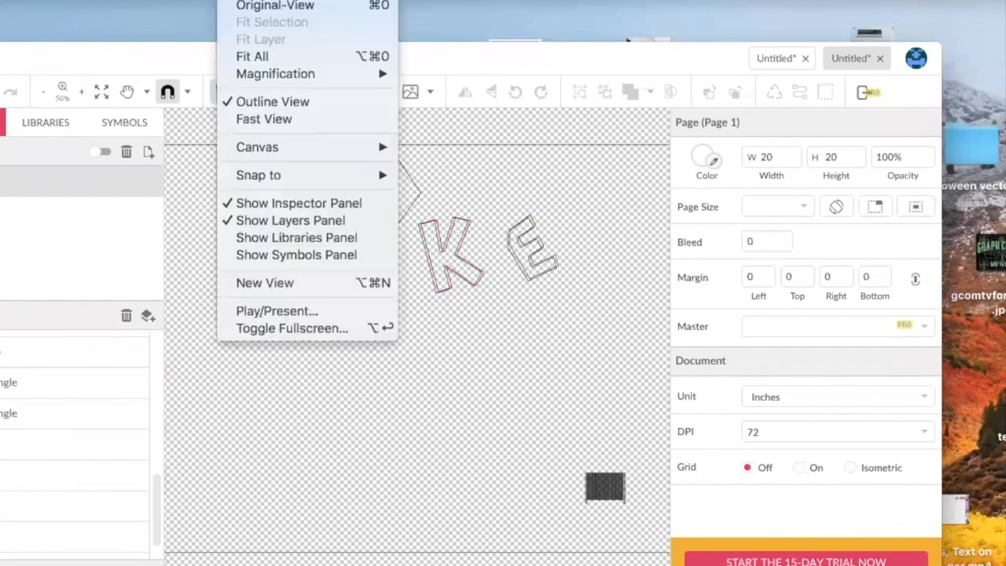
click(253, 95)
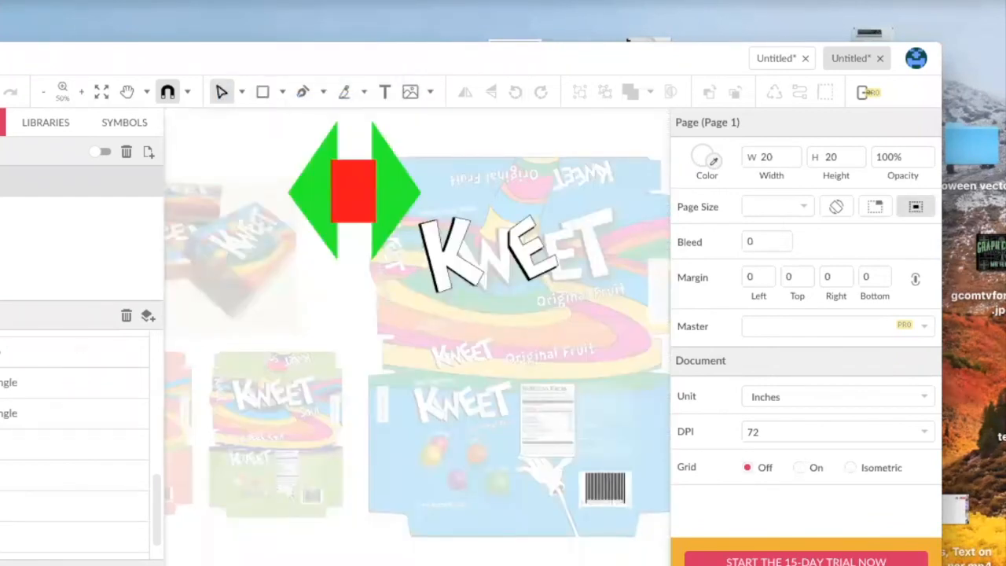
click(243, 3)
click(255, 103)
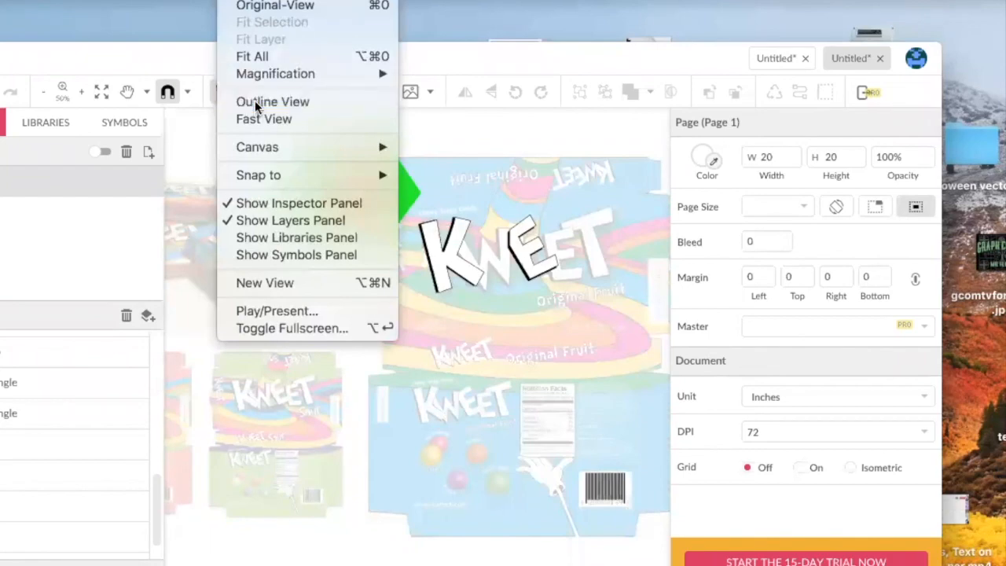
click(244, 3)
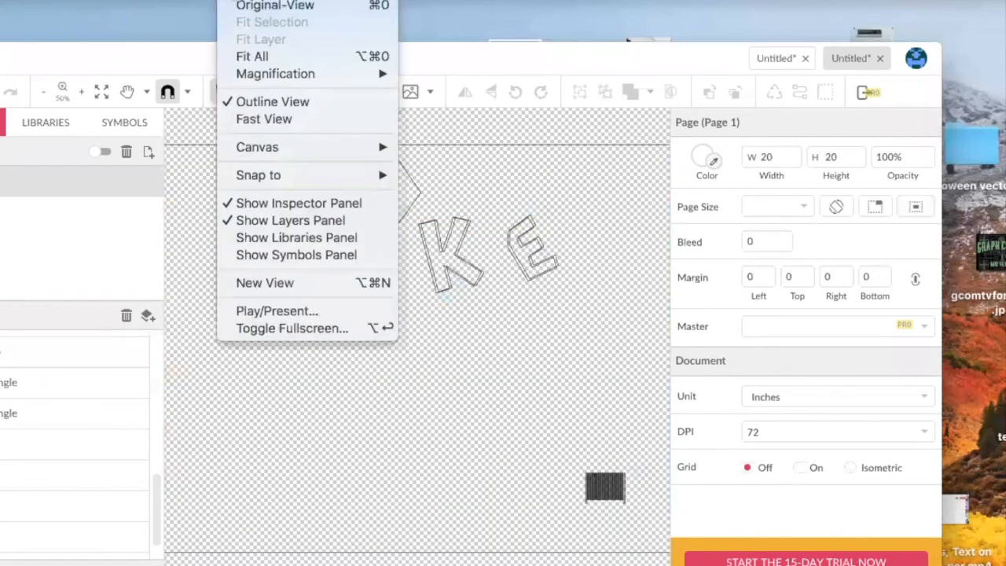
click(262, 101)
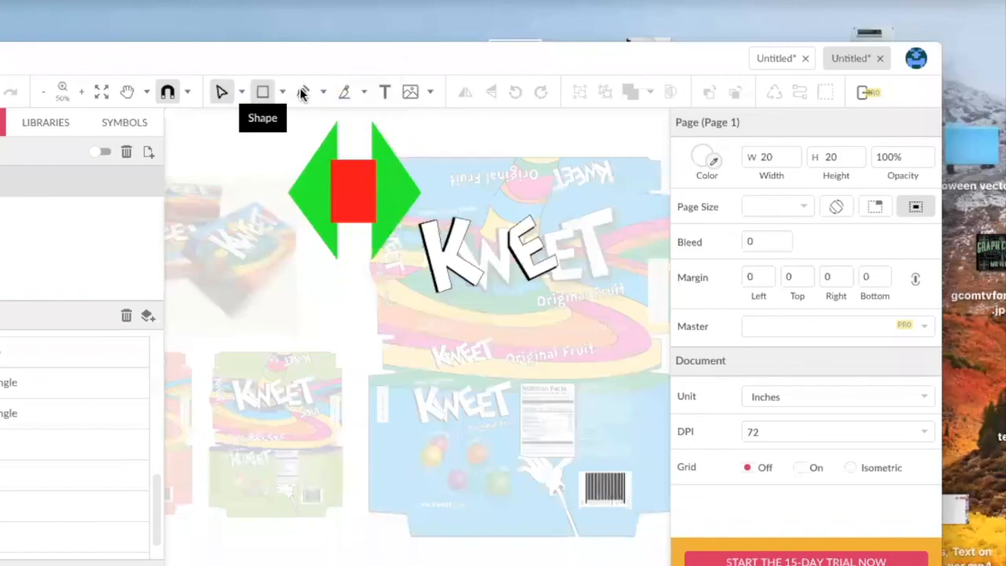